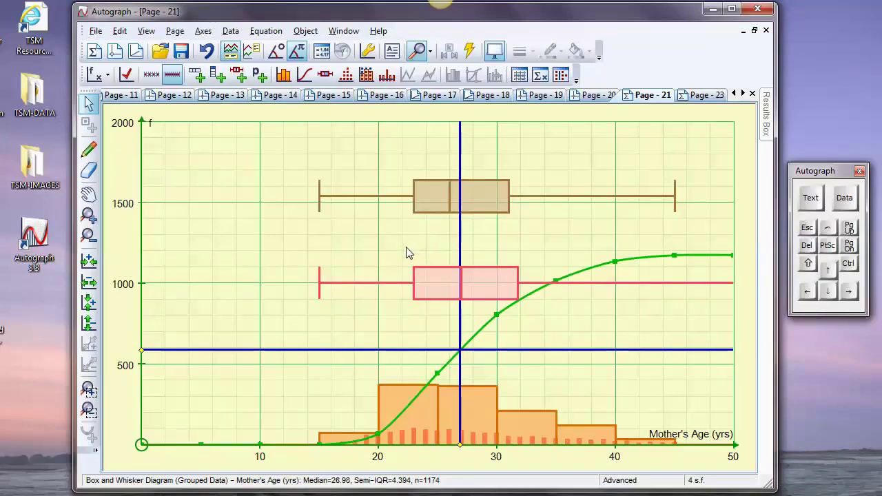
Start a new blank 1D statistics page, Page 24, with axes from 0 to 100
{"action": "left_click", "coordinate": [95, 53]}
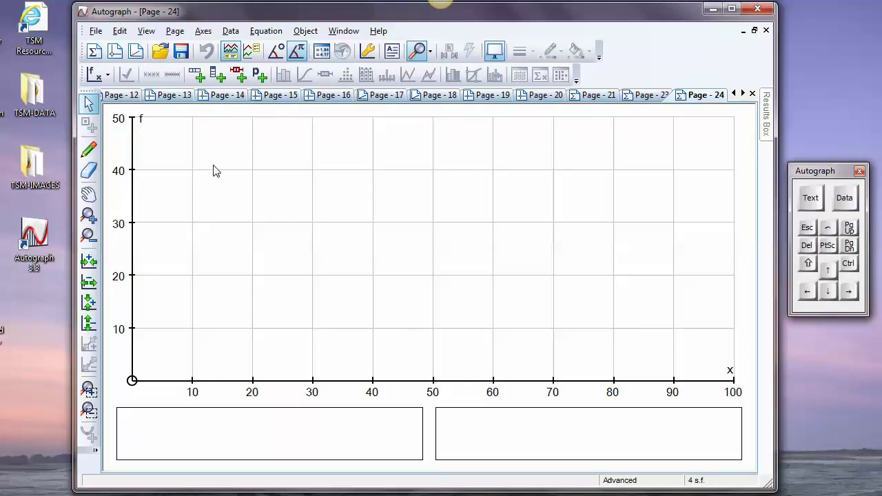
Open the Select Probability Distribution dialog from the empty graph's right-click menu
{"action": "right_click", "coordinate": [273, 169]}
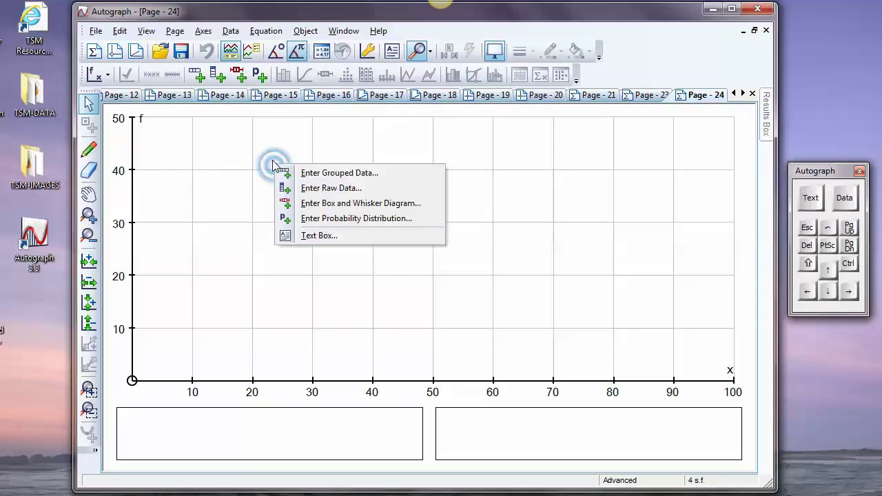
{"action": "left_click", "coordinate": [380, 220]}
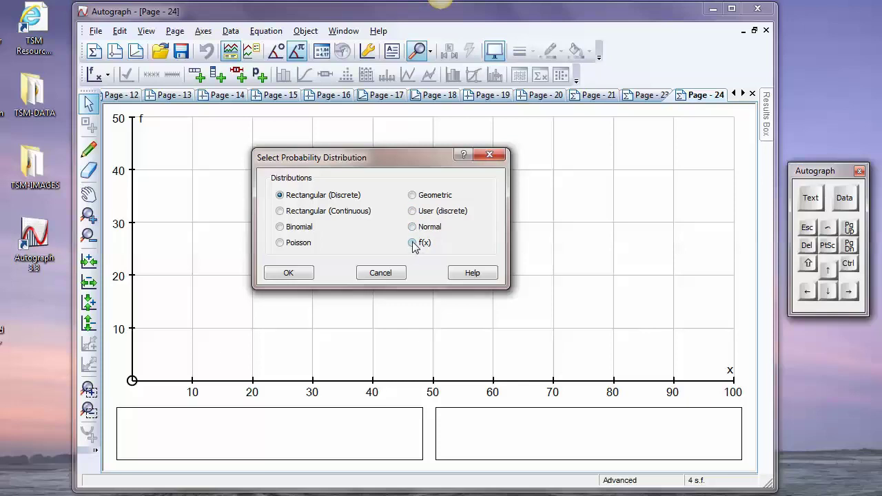
Choose the Binomial distribution and set n to 50 with the on-screen keypad
{"action": "left_click", "coordinate": [281, 228]}
{"action": "left_click", "coordinate": [288, 275]}
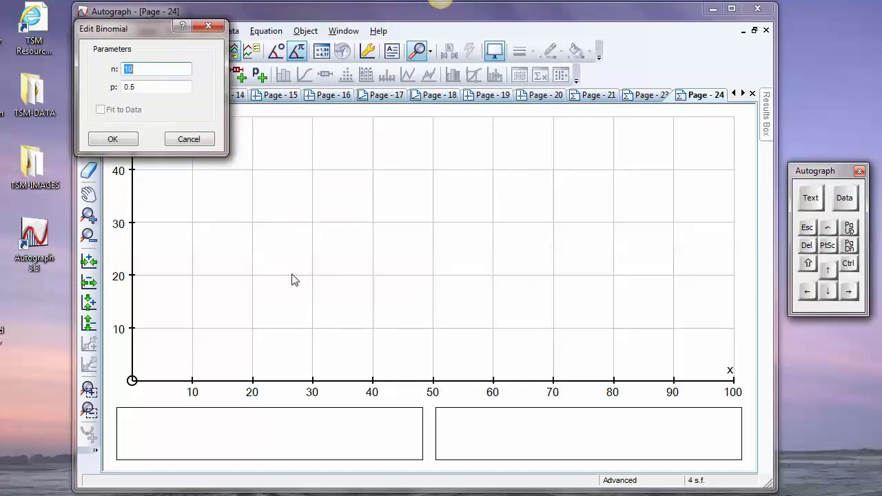
{"action": "left_click_drag", "start_coordinate": [154, 38], "coordinate": [322, 172]}
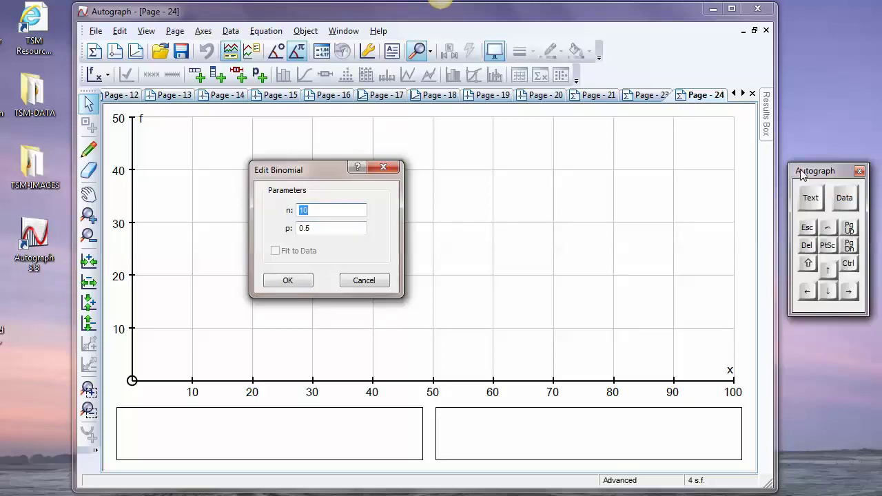
{"action": "left_click_drag", "start_coordinate": [810, 171], "coordinate": [566, 156]}
{"action": "left_click", "coordinate": [602, 182]}
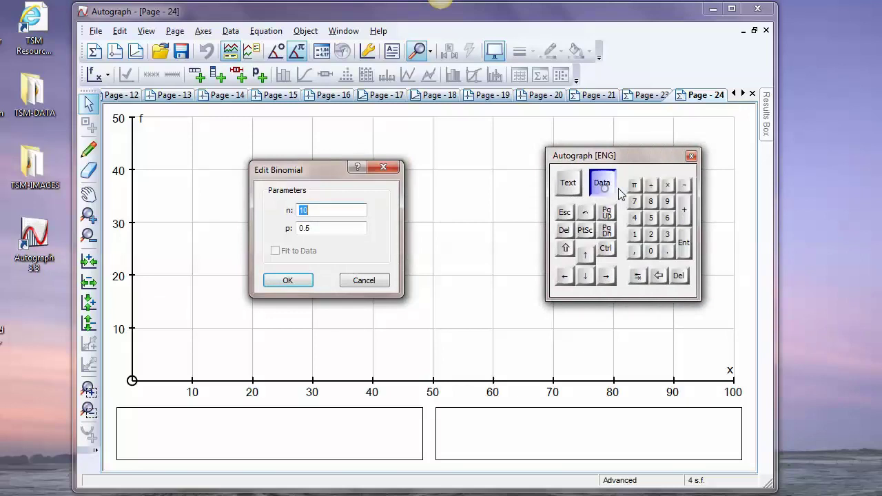
{"action": "left_click", "coordinate": [650, 218]}
{"action": "left_click", "coordinate": [652, 252]}
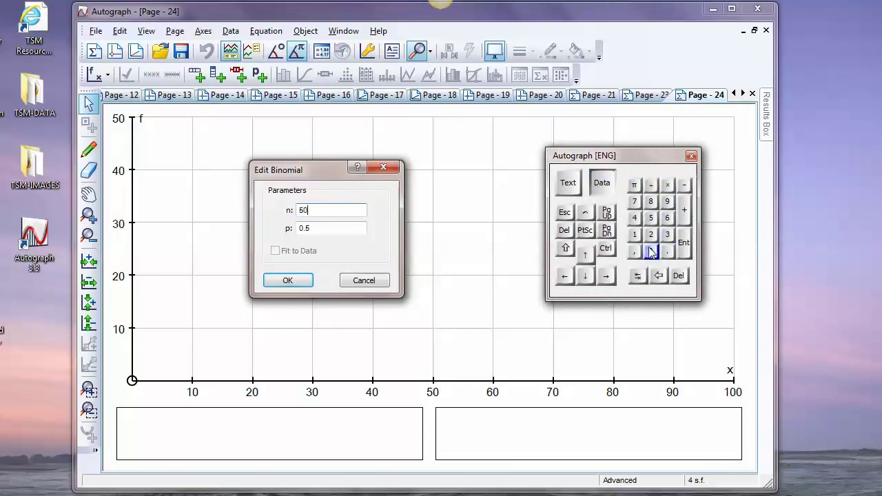
Set p to 0.47 and plot B(50, 0.47)
{"action": "left_click", "coordinate": [324, 228]}
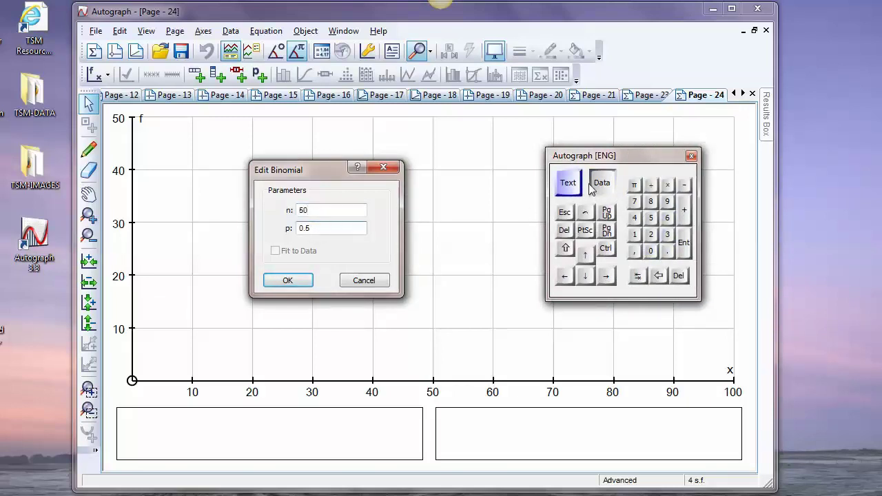
{"action": "left_click", "coordinate": [659, 276]}
{"action": "left_click", "coordinate": [659, 276]}
{"action": "left_click", "coordinate": [667, 252]}
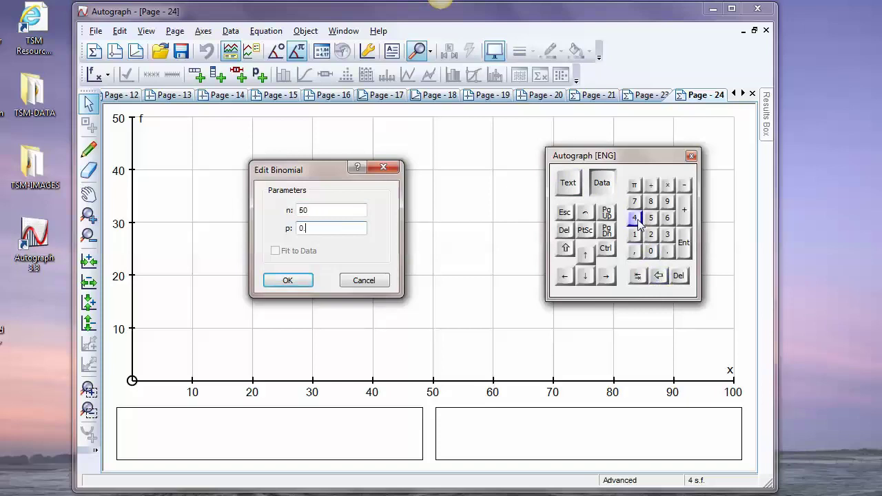
{"action": "left_click", "coordinate": [635, 218]}
{"action": "left_click", "coordinate": [635, 201]}
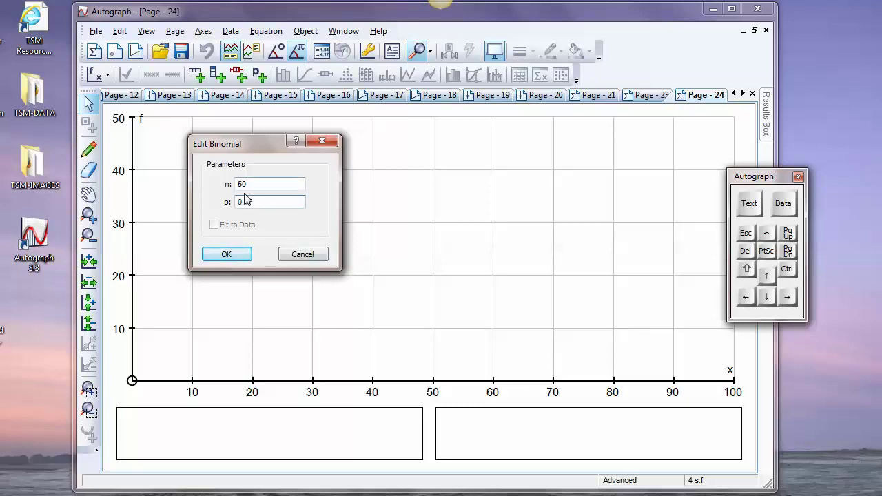
{"action": "left_click", "coordinate": [230, 257]}
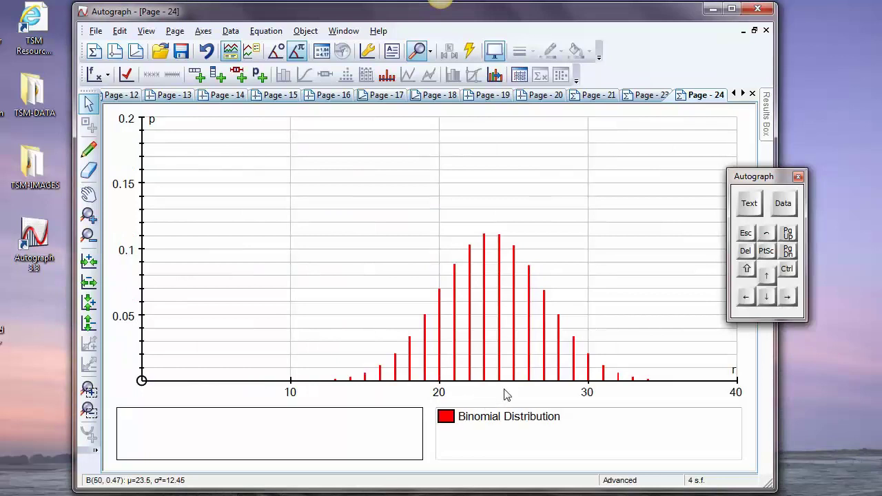
Add blue mean ±3 standard deviation markers to the B(50, 0.47) graph
{"action": "right_click", "coordinate": [371, 170]}
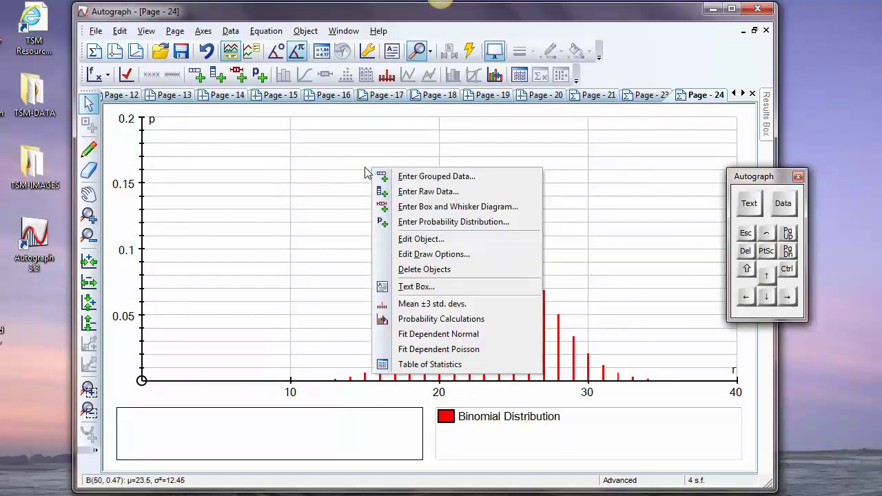
{"action": "left_click", "coordinate": [417, 304]}
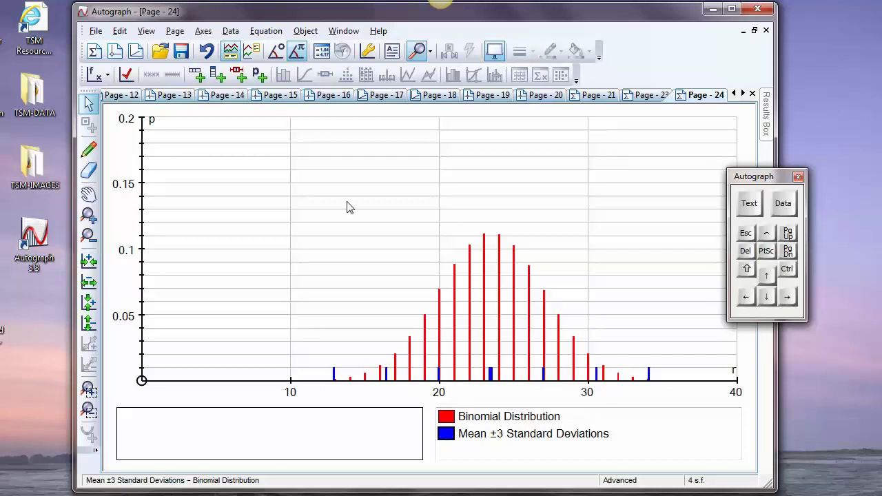
{"action": "right_click", "coordinate": [308, 158]}
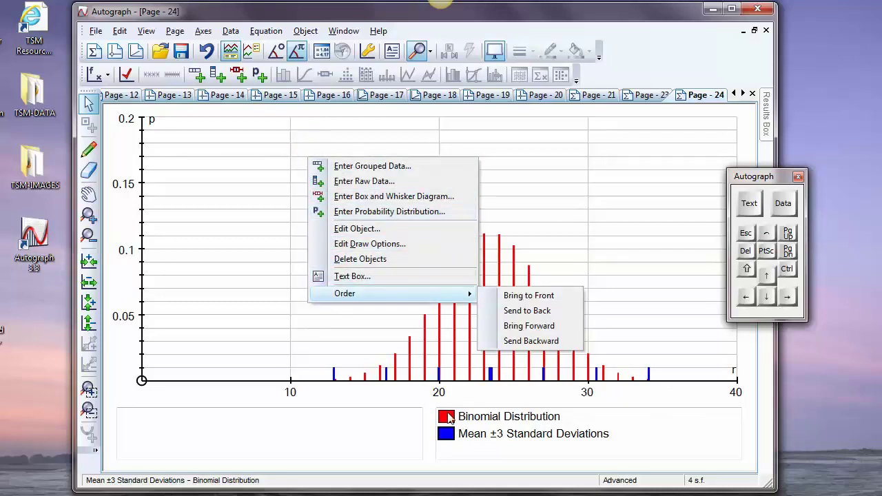
{"action": "key", "text": "Escape"}
{"action": "left_click", "coordinate": [333, 137]}
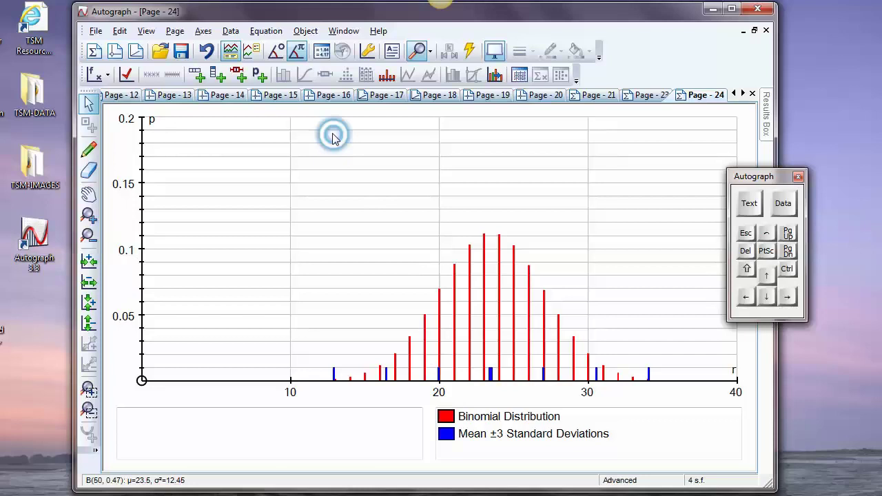
Fit a normal curve N(23.5, 12.45) over the binomial bars and view its status summary
{"action": "right_click", "coordinate": [333, 137]}
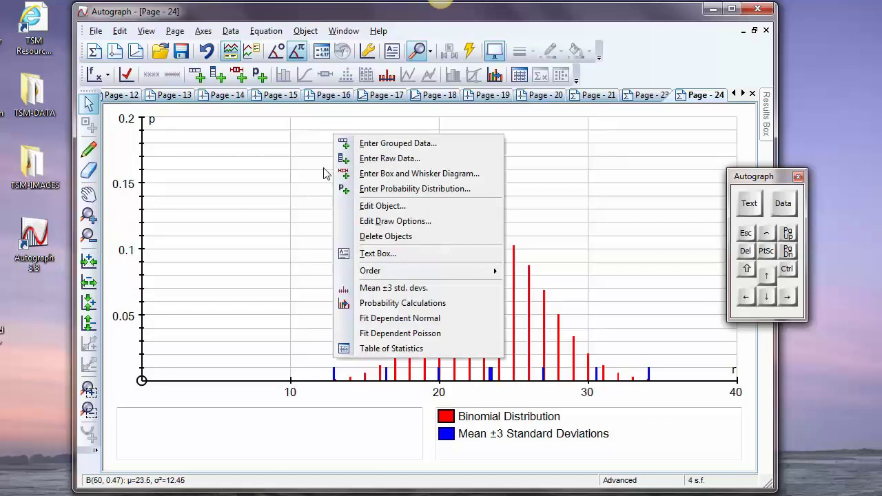
{"action": "left_click", "coordinate": [390, 321]}
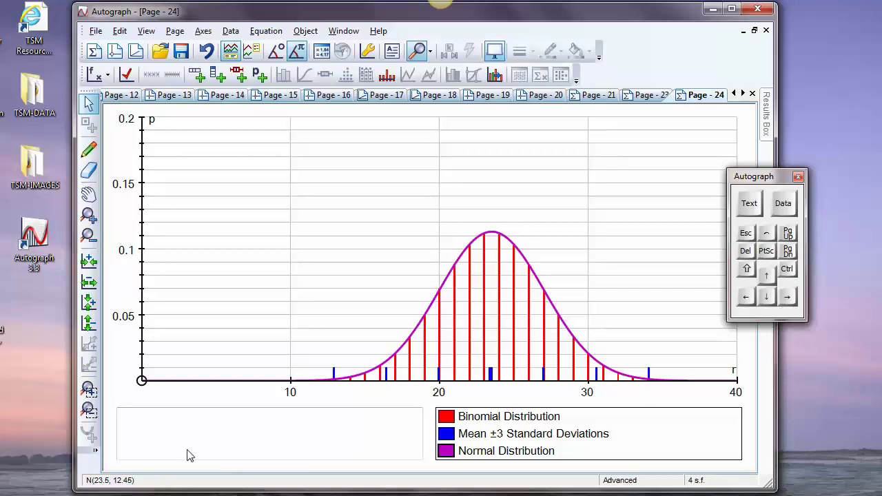
{"action": "left_click", "coordinate": [460, 418]}
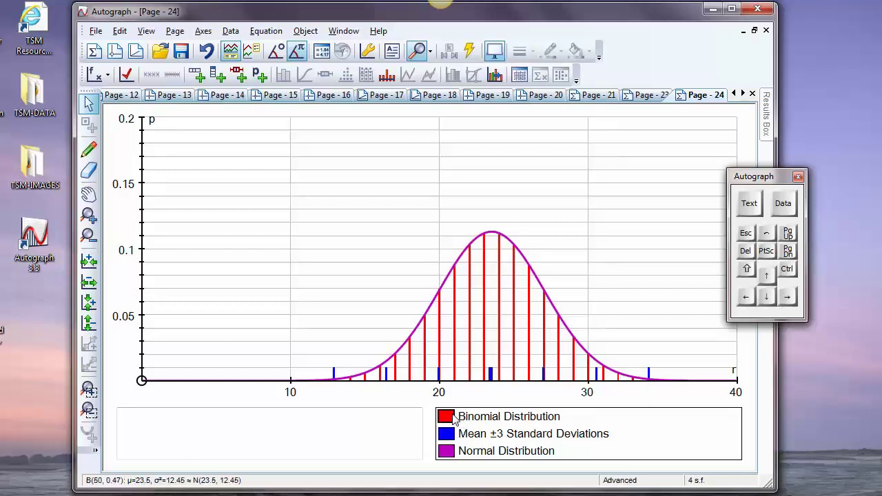
{"action": "double_click", "coordinate": [169, 479]}
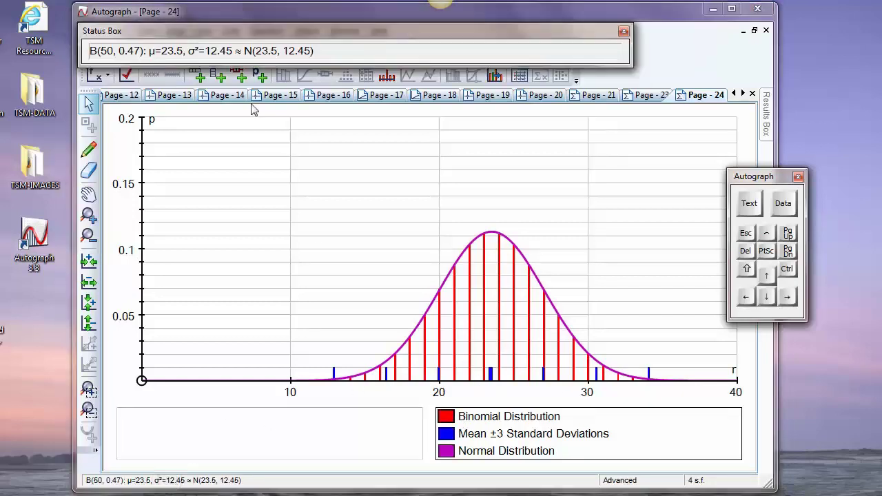
{"action": "left_click_drag", "start_coordinate": [179, 38], "coordinate": [508, 111]}
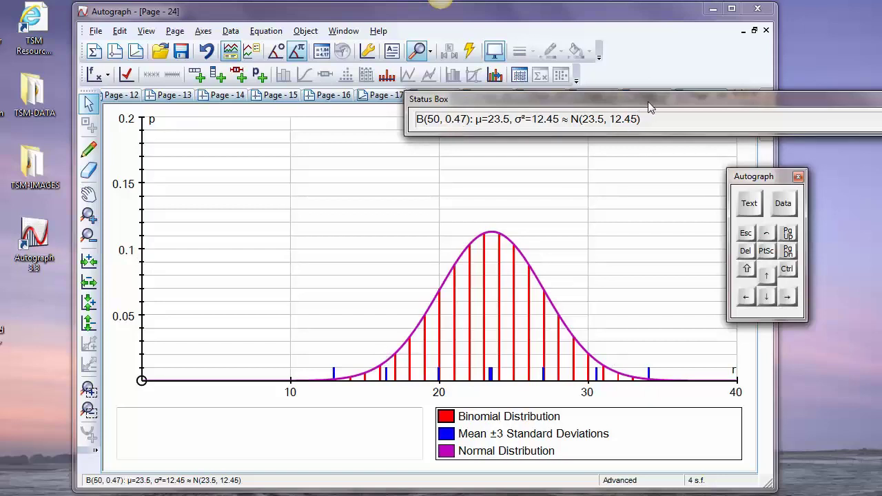
{"action": "left_click_drag", "start_coordinate": [649, 107], "coordinate": [420, 131]}
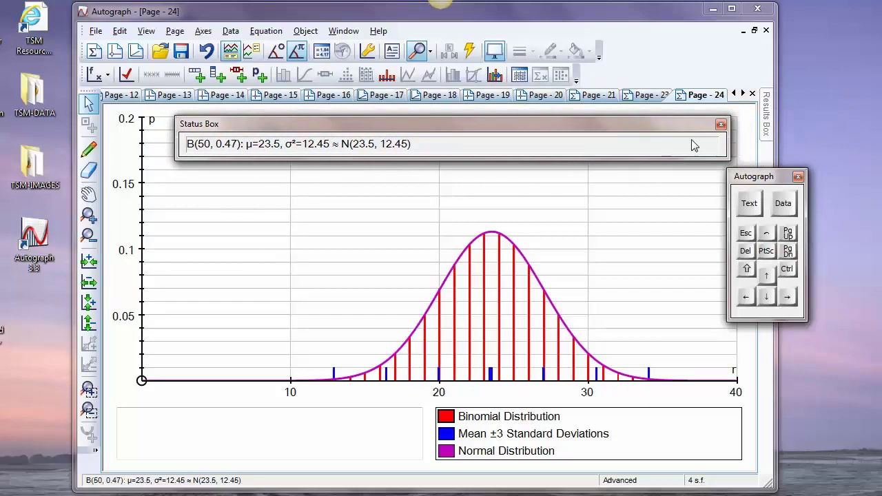
Open the Adjust Parameter box for n and step n upward
{"action": "left_click", "coordinate": [721, 124]}
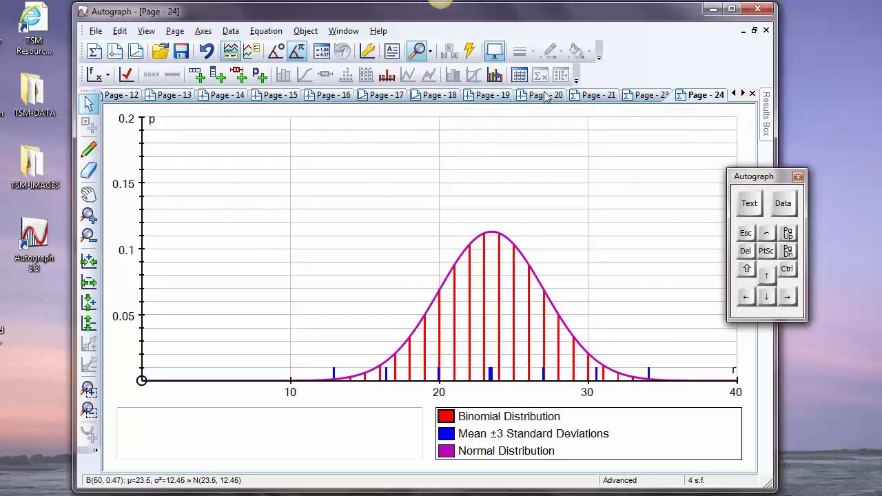
{"action": "left_click", "coordinate": [471, 53]}
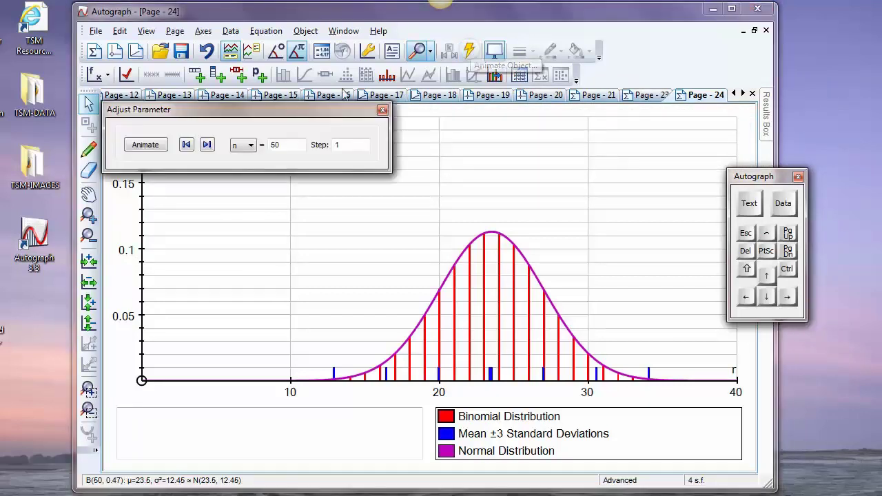
{"action": "left_click_drag", "start_coordinate": [276, 117], "coordinate": [408, 115]}
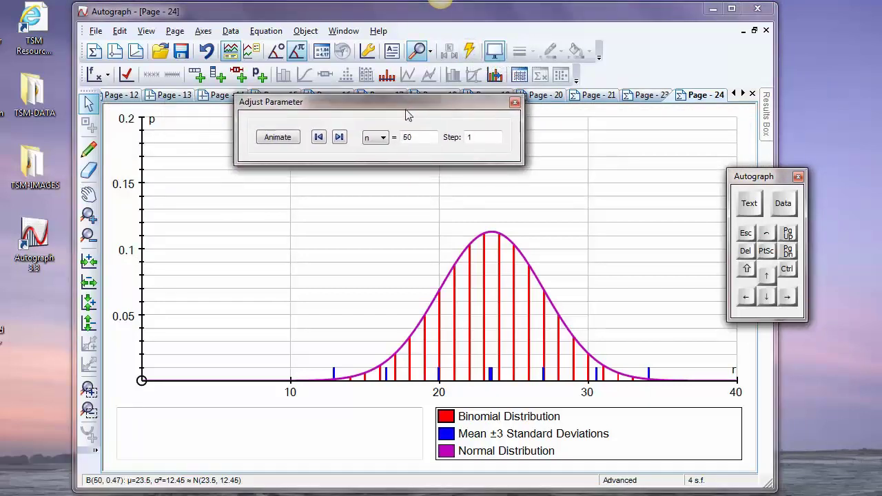
{"action": "left_click", "coordinate": [340, 137]}
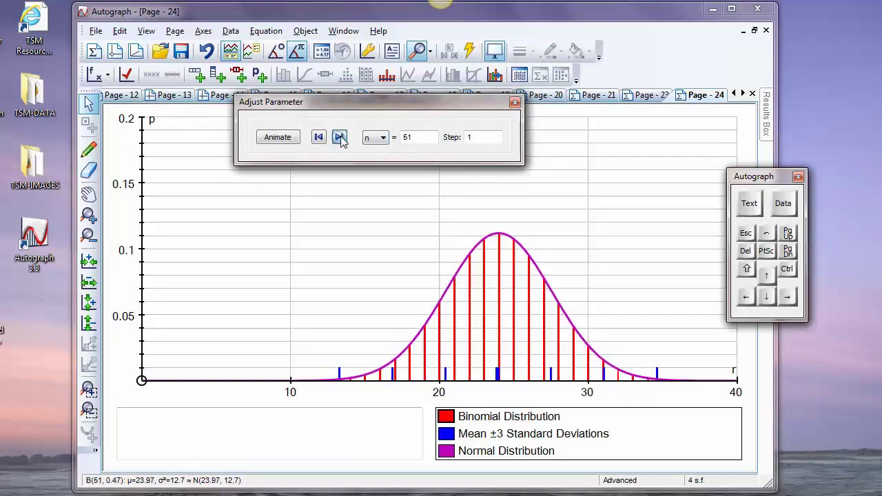
{"action": "left_click", "coordinate": [340, 138]}
{"action": "left_click", "coordinate": [340, 137]}
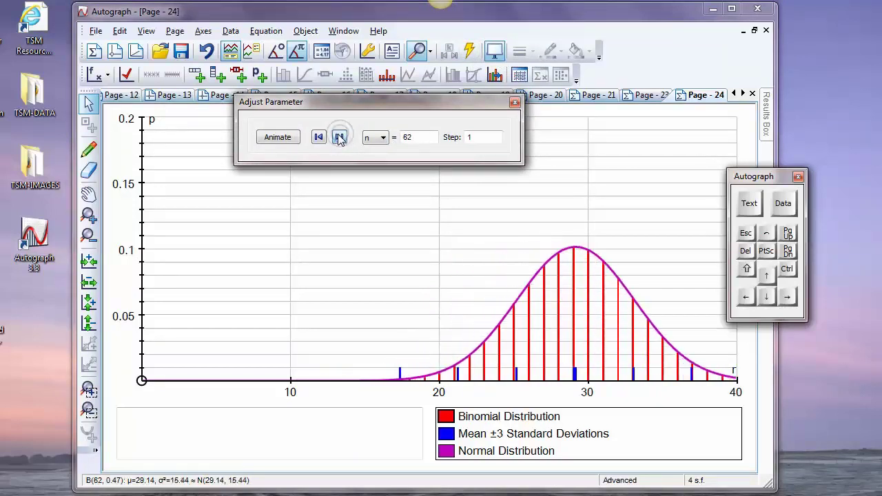
{"action": "left_click", "coordinate": [340, 137]}
{"action": "left_click", "coordinate": [340, 137]}
{"action": "left_click", "coordinate": [340, 137]}
Step n back down to 50
{"action": "left_click", "coordinate": [319, 138]}
{"action": "left_click", "coordinate": [318, 137]}
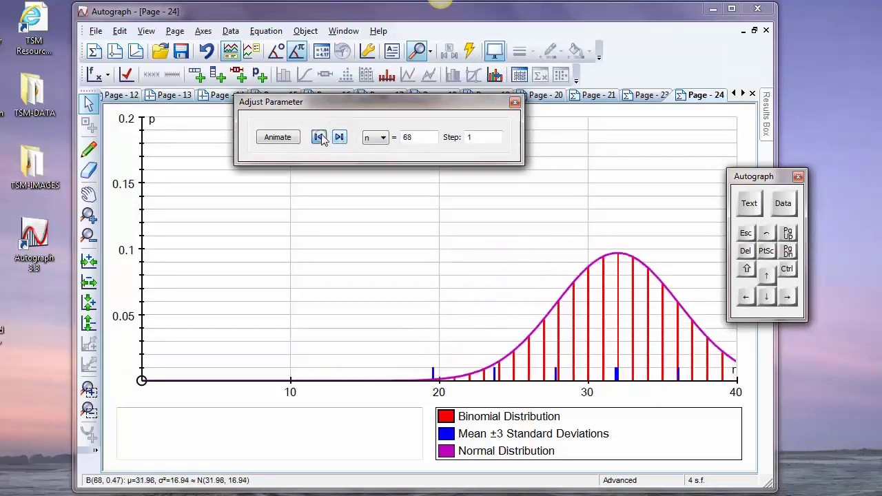
{"action": "left_click", "coordinate": [319, 137]}
{"action": "left_click", "coordinate": [318, 138]}
{"action": "left_click", "coordinate": [319, 137]}
{"action": "left_click", "coordinate": [319, 138]}
{"action": "left_click", "coordinate": [318, 138]}
{"action": "left_click", "coordinate": [318, 137]}
{"action": "left_click", "coordinate": [318, 138]}
{"action": "left_click", "coordinate": [319, 137]}
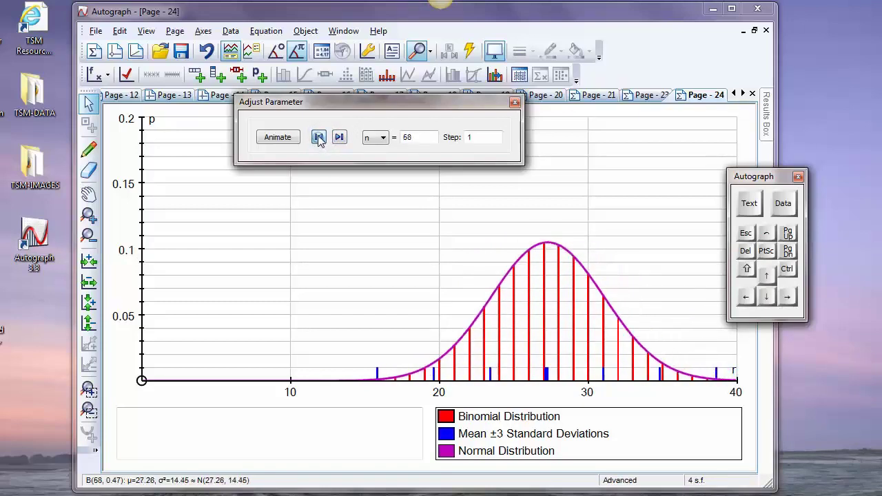
{"action": "left_click", "coordinate": [319, 137]}
{"action": "left_click", "coordinate": [318, 137]}
{"action": "left_click", "coordinate": [319, 138]}
{"action": "left_click", "coordinate": [318, 137]}
{"action": "left_click", "coordinate": [318, 137]}
{"action": "left_click", "coordinate": [319, 137]}
{"action": "left_click", "coordinate": [318, 138]}
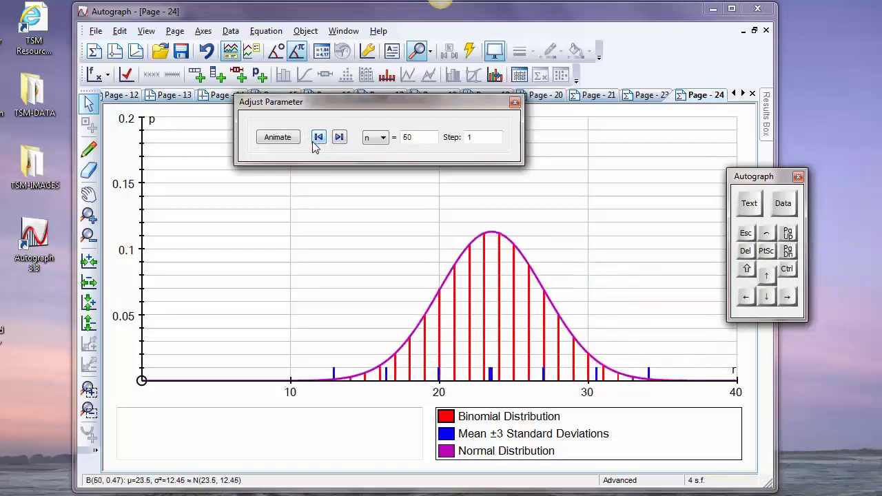
Switch the parameter adjuster to p with a step size of 0.1
{"action": "left_click", "coordinate": [382, 138]}
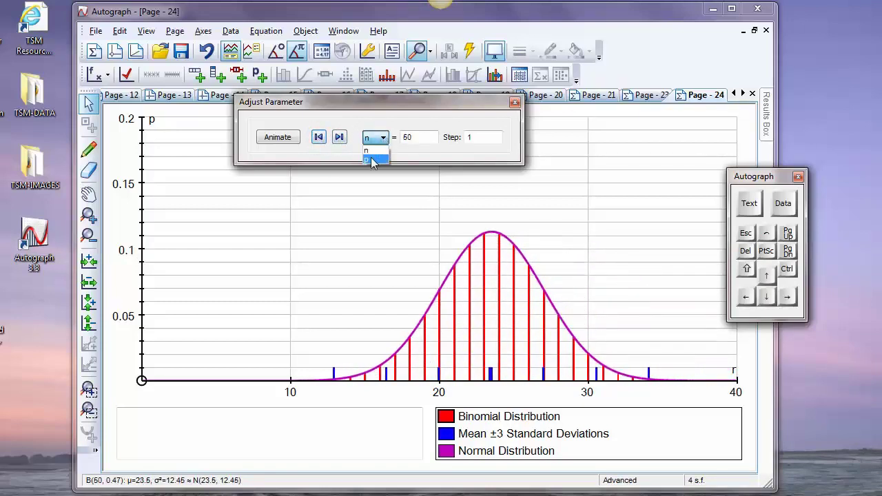
{"action": "left_click", "coordinate": [376, 159]}
{"action": "double_click", "coordinate": [487, 137]}
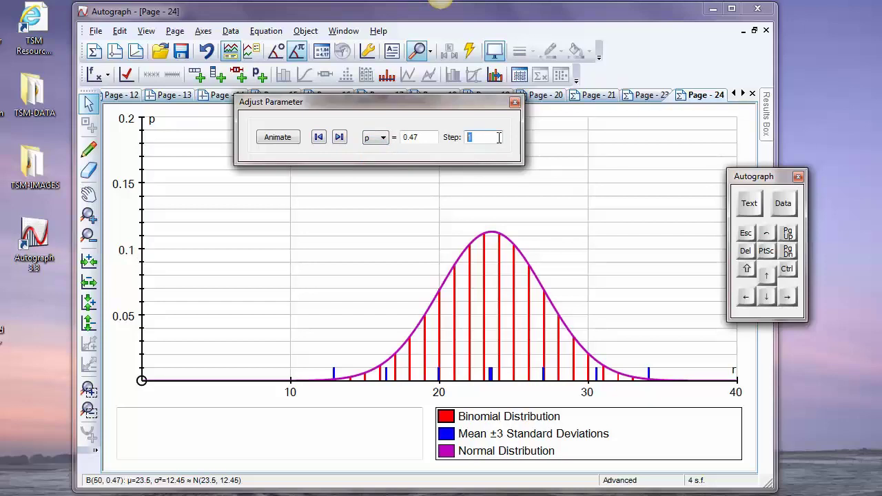
{"action": "left_click", "coordinate": [782, 202]}
{"action": "left_click_drag", "start_coordinate": [779, 176], "coordinate": [584, 138]}
{"action": "left_click", "coordinate": [651, 234]}
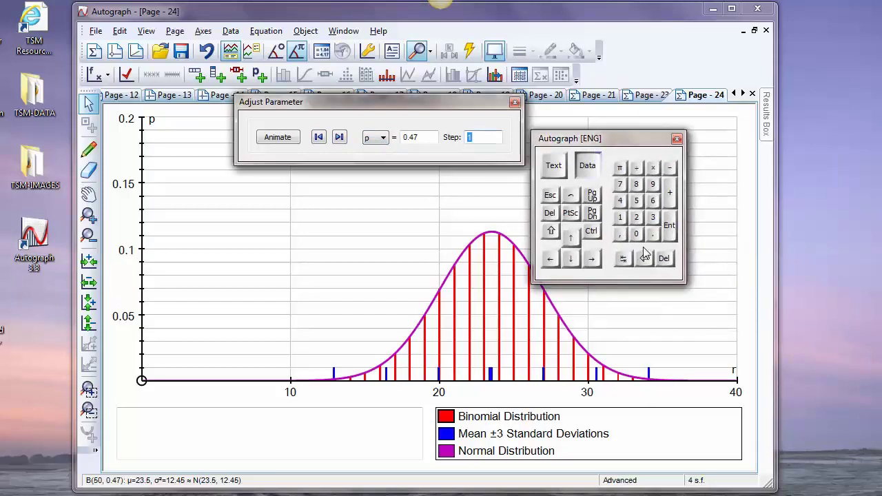
{"action": "left_click", "coordinate": [620, 218]}
{"action": "left_click", "coordinate": [587, 165]}
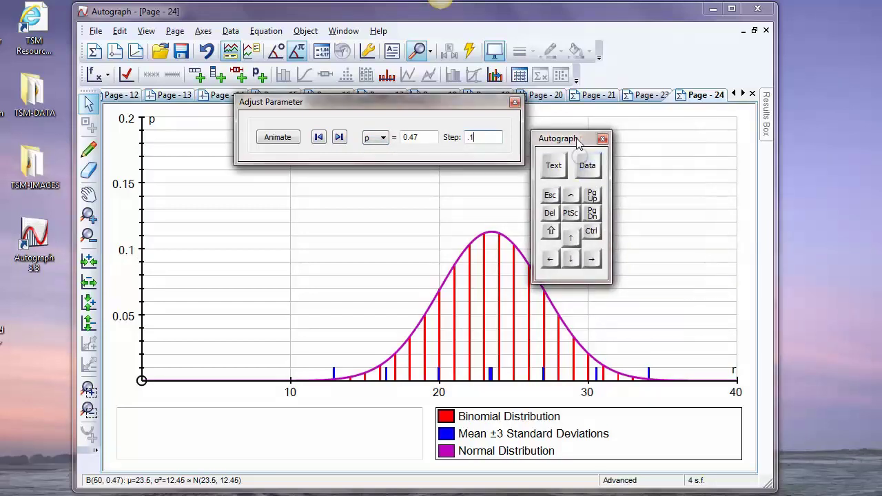
{"action": "left_click_drag", "start_coordinate": [581, 139], "coordinate": [714, 108]}
Step p up to 0.37, then enter p = 0.5 directly
{"action": "left_click", "coordinate": [339, 138]}
{"action": "left_click", "coordinate": [339, 137]}
{"action": "left_click", "coordinate": [339, 137]}
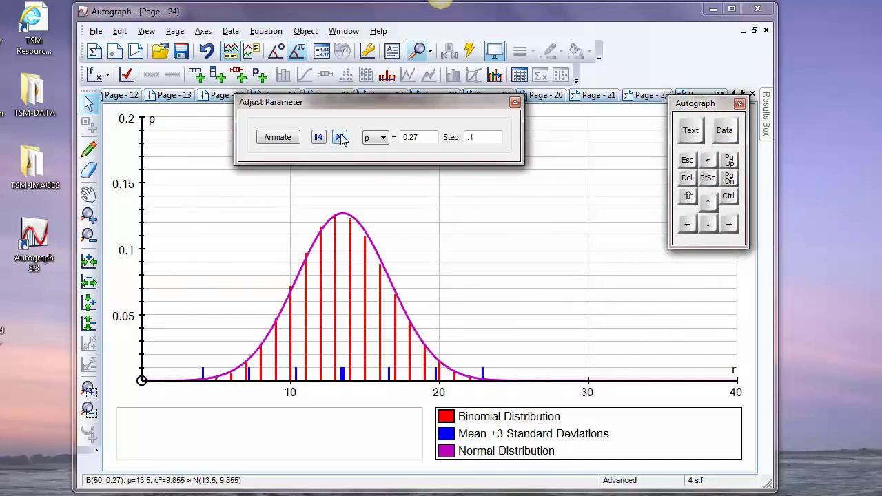
{"action": "left_click", "coordinate": [339, 137]}
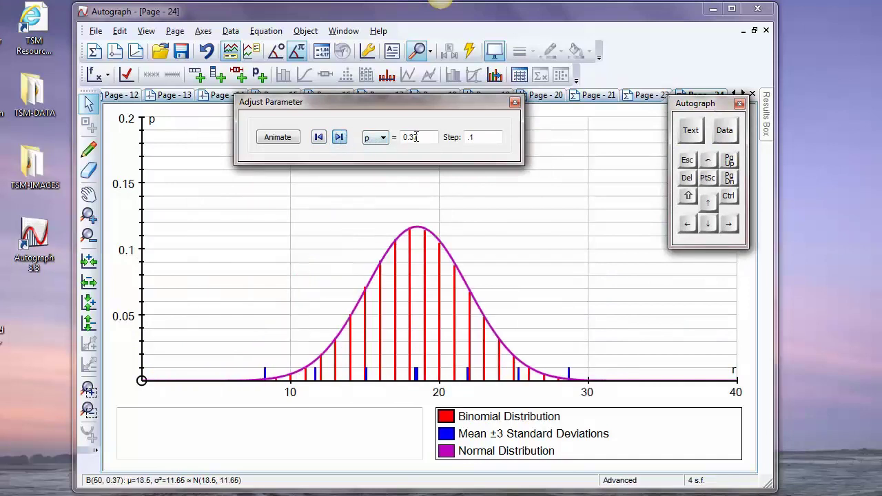
{"action": "left_click_drag", "start_coordinate": [421, 138], "coordinate": [414, 140]}
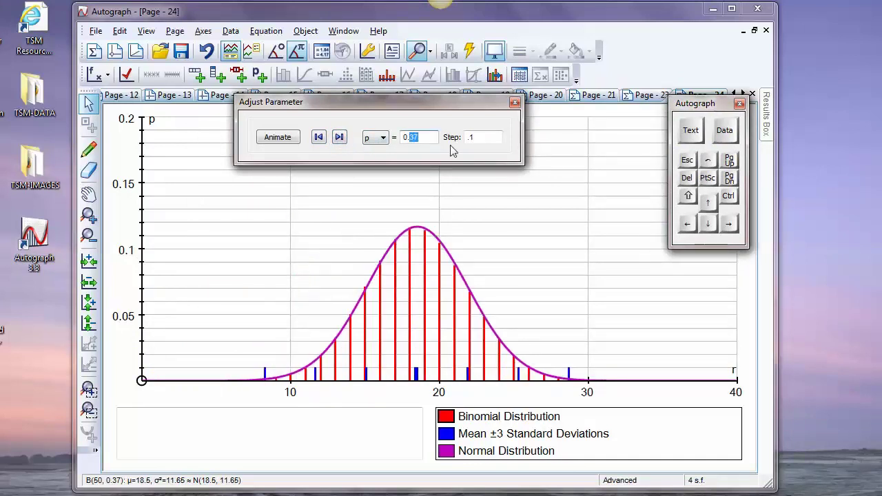
{"action": "left_click", "coordinate": [724, 131]}
{"action": "left_click", "coordinate": [774, 165]}
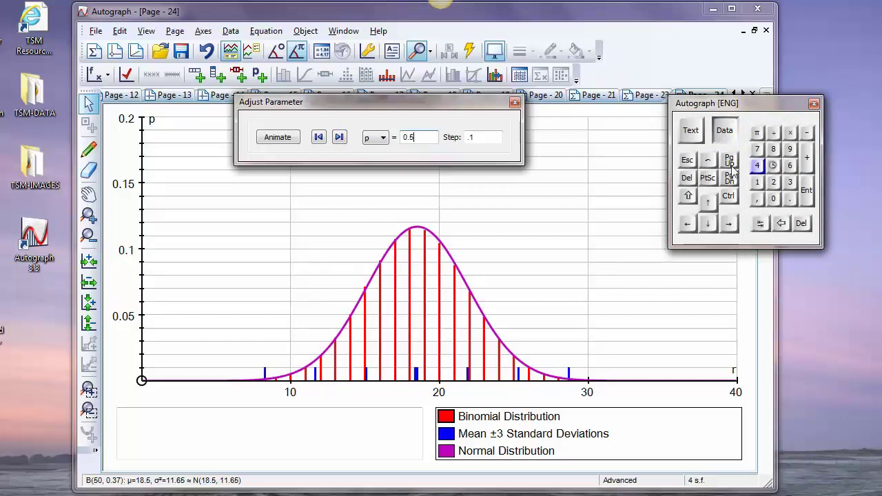
Step p down to 0, then back up to 0.9 in 0.1 steps
{"action": "left_click", "coordinate": [320, 138]}
{"action": "left_click", "coordinate": [324, 139]}
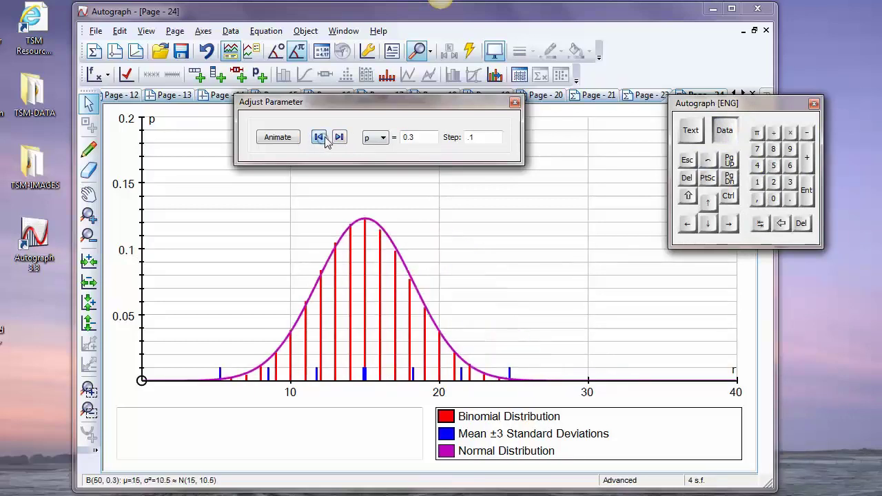
{"action": "left_click", "coordinate": [320, 137]}
{"action": "left_click", "coordinate": [319, 137]}
{"action": "left_click", "coordinate": [320, 137]}
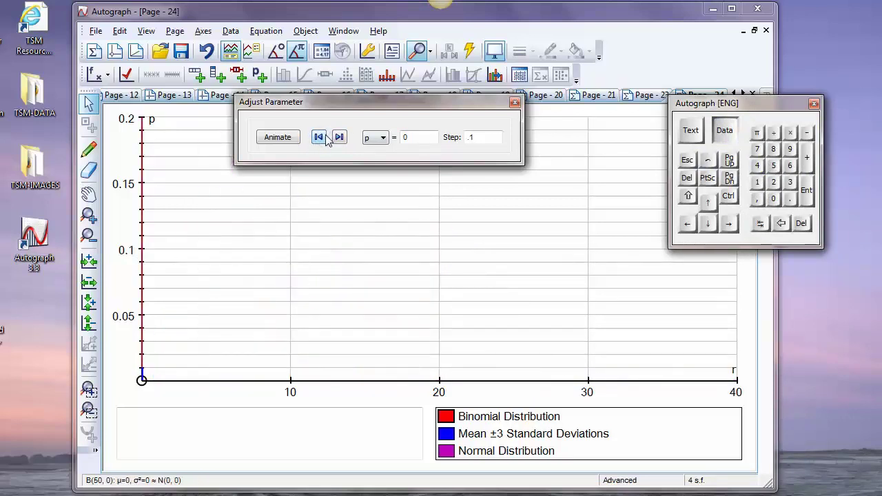
{"action": "left_click", "coordinate": [340, 138]}
{"action": "left_click", "coordinate": [340, 138]}
{"action": "left_click", "coordinate": [340, 137]}
{"action": "left_click", "coordinate": [341, 138]}
{"action": "left_click", "coordinate": [341, 138]}
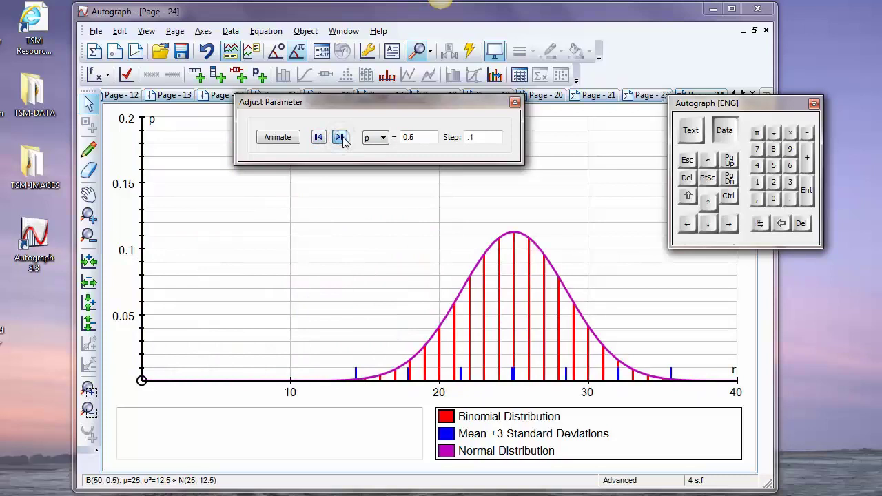
{"action": "left_click", "coordinate": [341, 139]}
{"action": "left_click", "coordinate": [341, 139]}
{"action": "left_click", "coordinate": [341, 138]}
{"action": "left_click", "coordinate": [341, 138]}
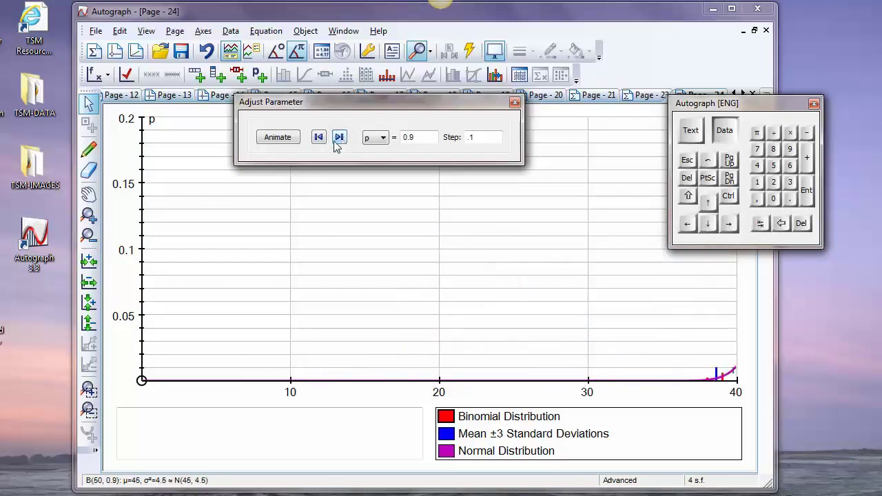
Raise p to 1, bring it back down, and reset the axes to 0–40
{"action": "left_click", "coordinate": [88, 195]}
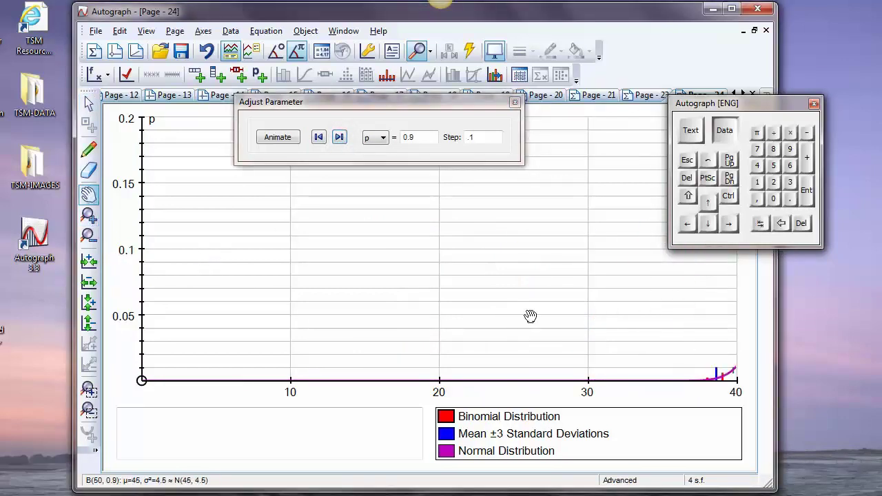
{"action": "left_click_drag", "start_coordinate": [458, 332], "coordinate": [236, 360]}
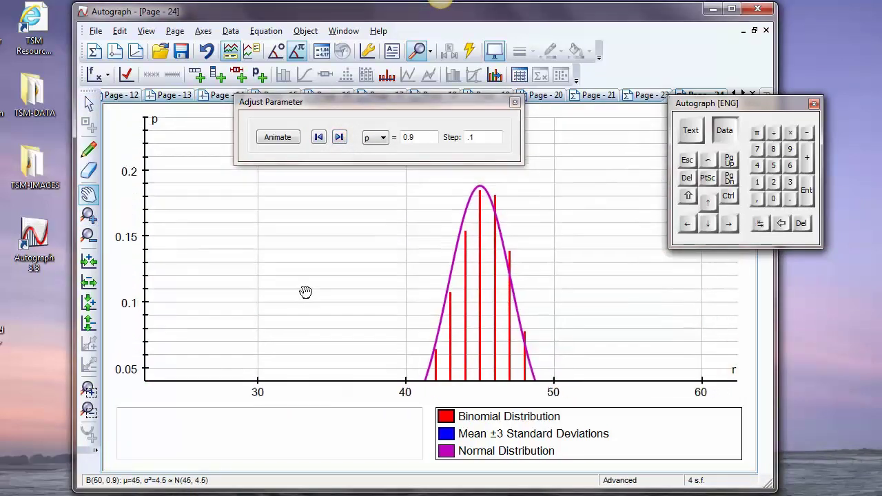
{"action": "left_click", "coordinate": [340, 138]}
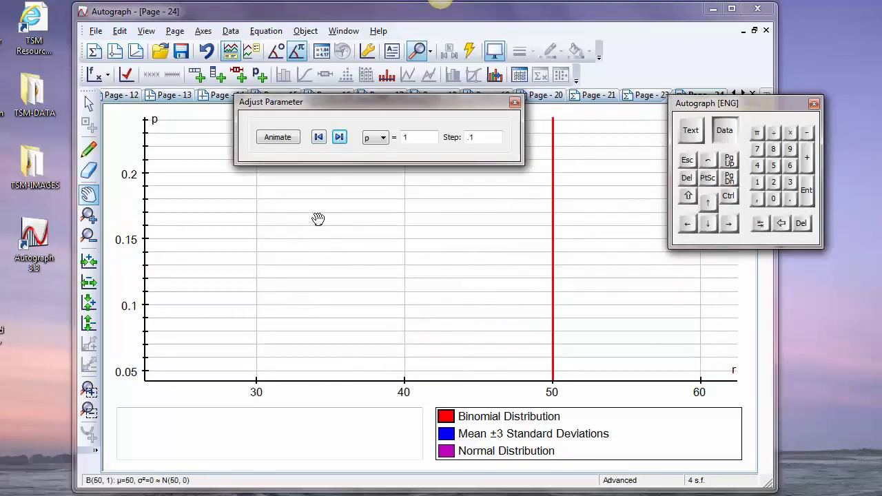
{"action": "left_click", "coordinate": [319, 137]}
{"action": "left_click", "coordinate": [318, 137]}
{"action": "left_click", "coordinate": [319, 137]}
{"action": "left_click", "coordinate": [319, 137]}
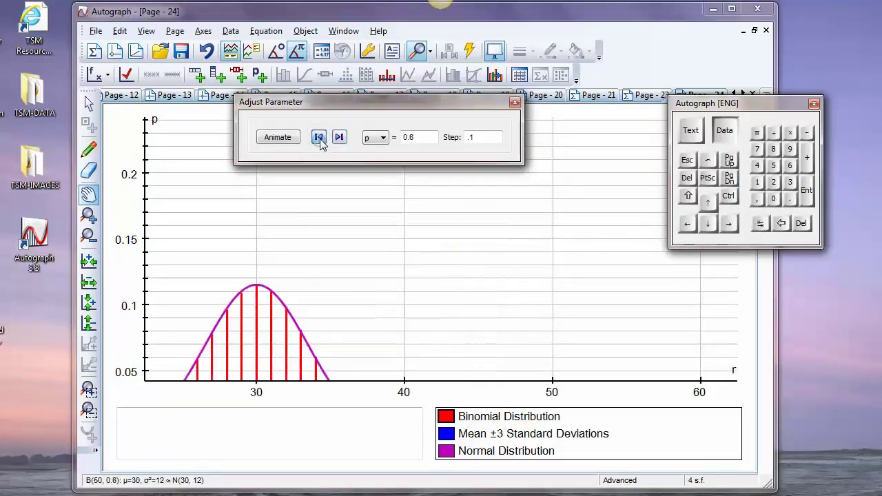
{"action": "left_click", "coordinate": [319, 137]}
{"action": "left_click", "coordinate": [126, 74]}
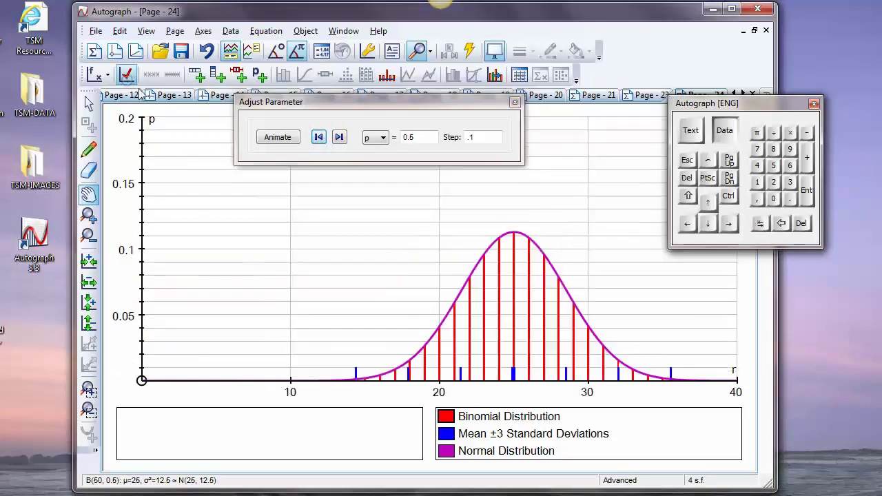
{"action": "left_click", "coordinate": [285, 208]}
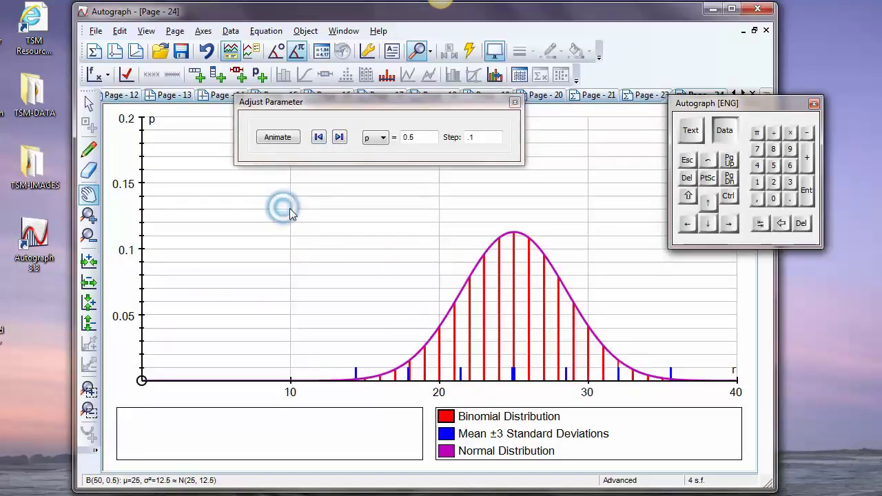
Shade the cumulative P(r ≥ 30) = 0.1013 on B(50, 0.5) and centre the distribution
{"action": "right_click", "coordinate": [290, 208]}
{"action": "left_click", "coordinate": [342, 376]}
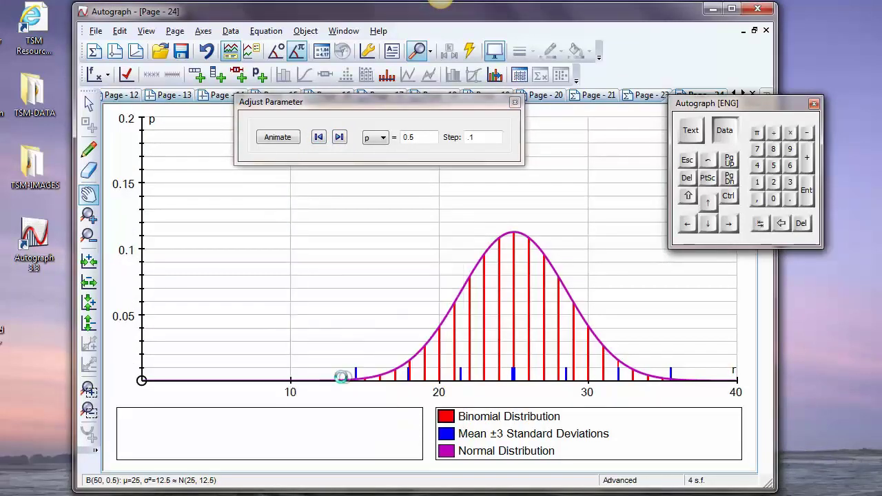
{"action": "left_click", "coordinate": [100, 101]}
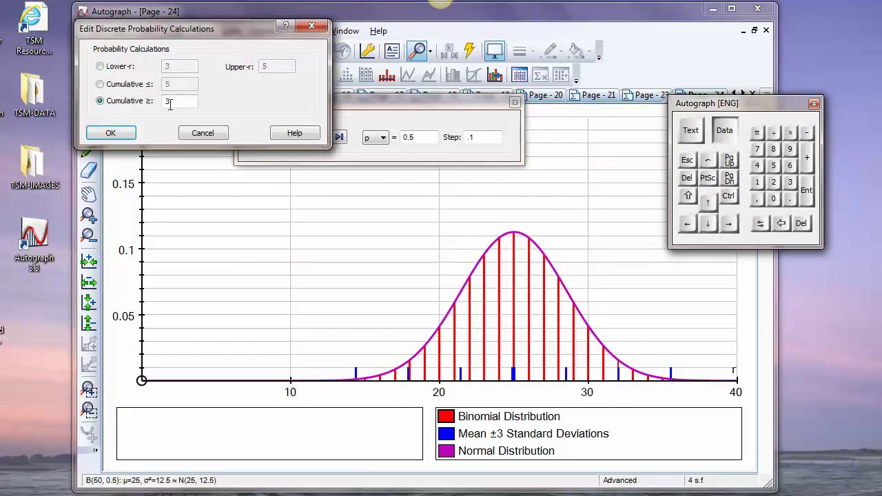
{"action": "left_click", "coordinate": [774, 199]}
{"action": "left_click", "coordinate": [111, 132]}
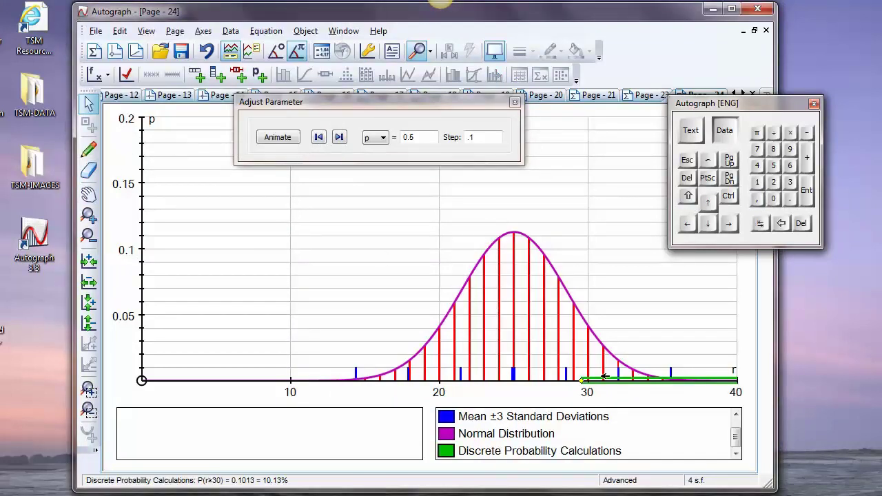
{"action": "mouse_move", "coordinate": [583, 381]}
{"action": "left_mouse_down"}
{"action": "mouse_move", "coordinate": [431, 382]}
{"action": "mouse_move", "coordinate": [600, 381]}
{"action": "mouse_move", "coordinate": [583, 381]}
{"action": "left_mouse_up"}
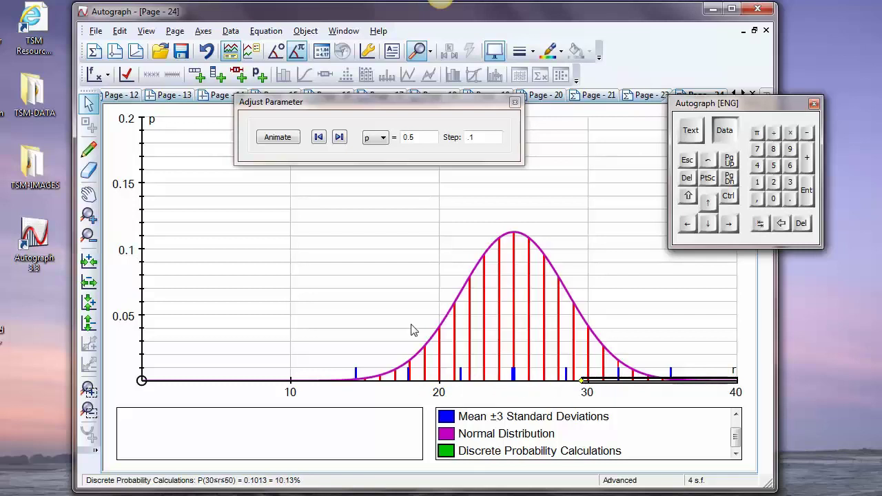
{"action": "left_click", "coordinate": [89, 195]}
{"action": "left_click_drag", "start_coordinate": [602, 315], "coordinate": [541, 276]}
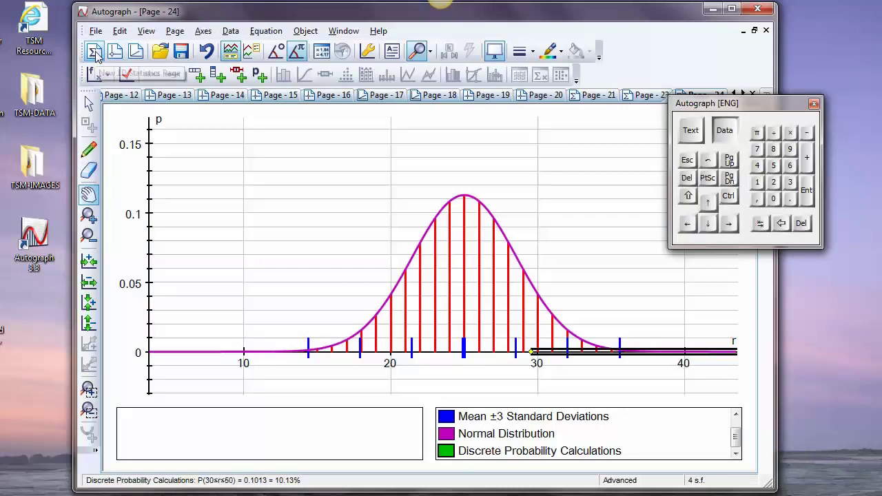
Start a new statistics page and choose the Normal distribution
{"action": "left_click", "coordinate": [95, 52]}
{"action": "right_click", "coordinate": [367, 195]}
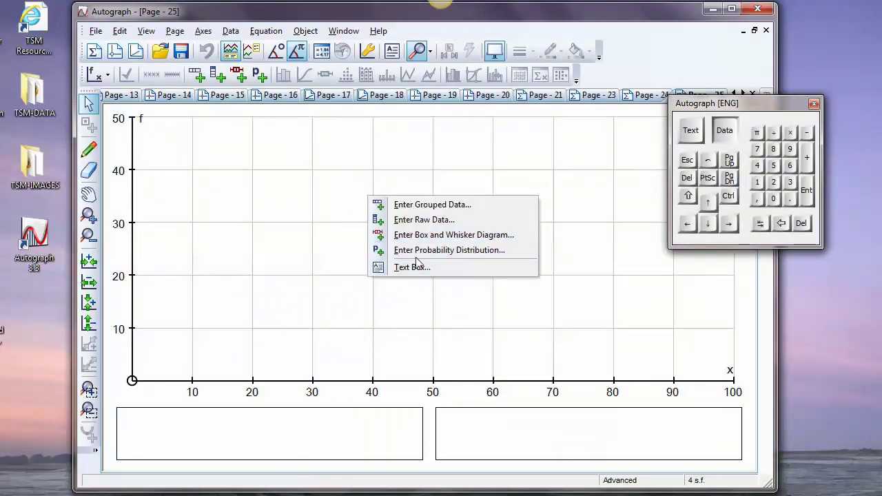
{"action": "left_click", "coordinate": [416, 252]}
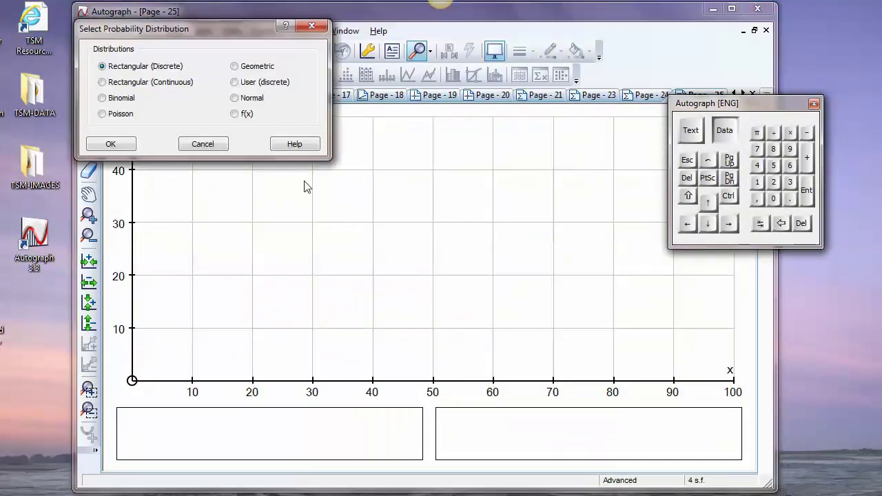
{"action": "left_click", "coordinate": [232, 98]}
{"action": "left_click", "coordinate": [124, 142]}
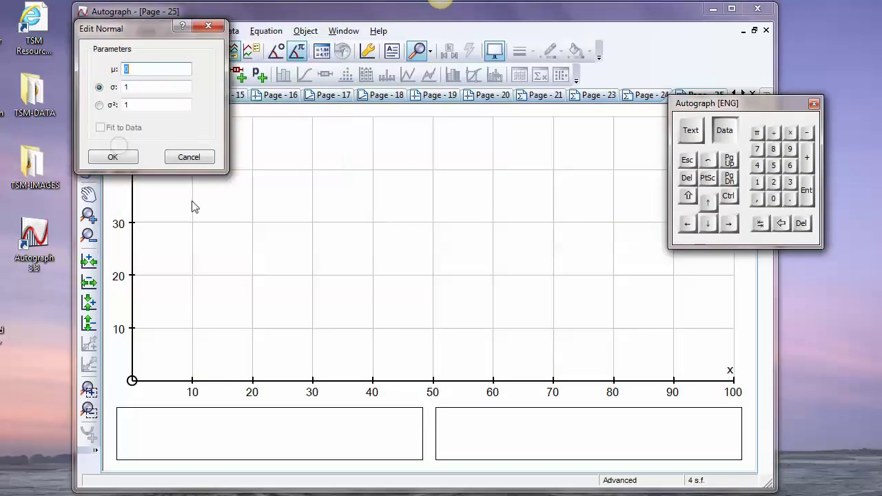
Enter mean 100 and standard deviation 15 to plot N(100, 225)
{"action": "left_click", "coordinate": [691, 130]}
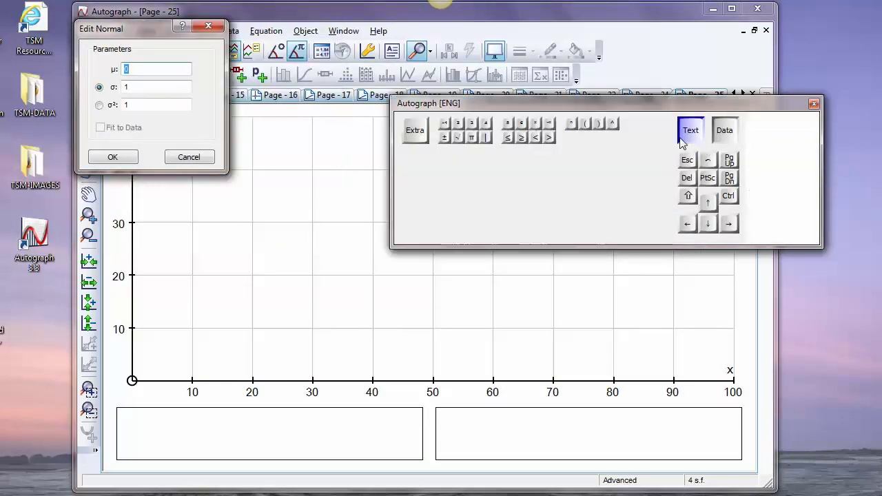
{"action": "left_click", "coordinate": [428, 160]}
{"action": "left_click", "coordinate": [597, 160]}
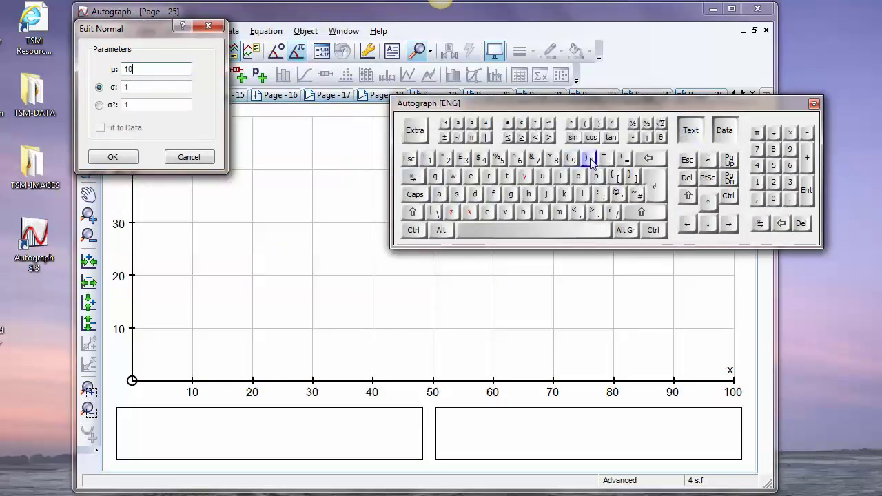
{"action": "left_click", "coordinate": [597, 160]}
{"action": "key", "text": "Tab"}
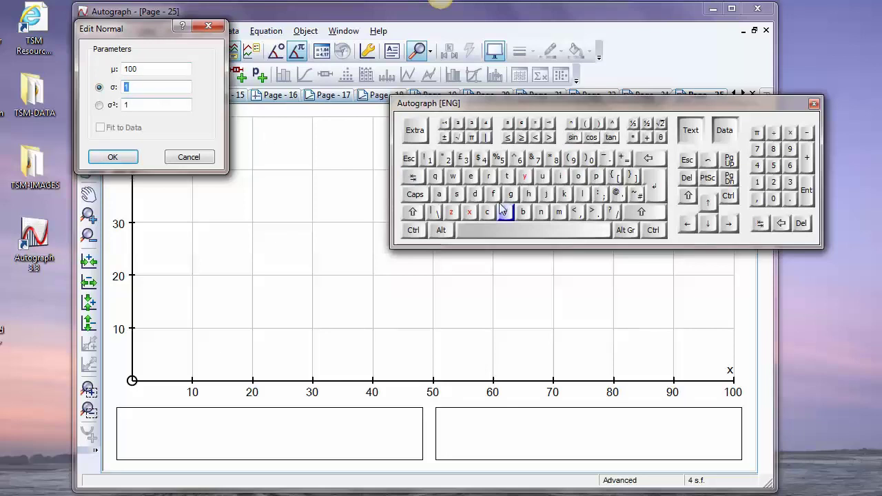
{"action": "left_click", "coordinate": [428, 160]}
{"action": "left_click", "coordinate": [499, 159]}
{"action": "left_click", "coordinate": [691, 130]}
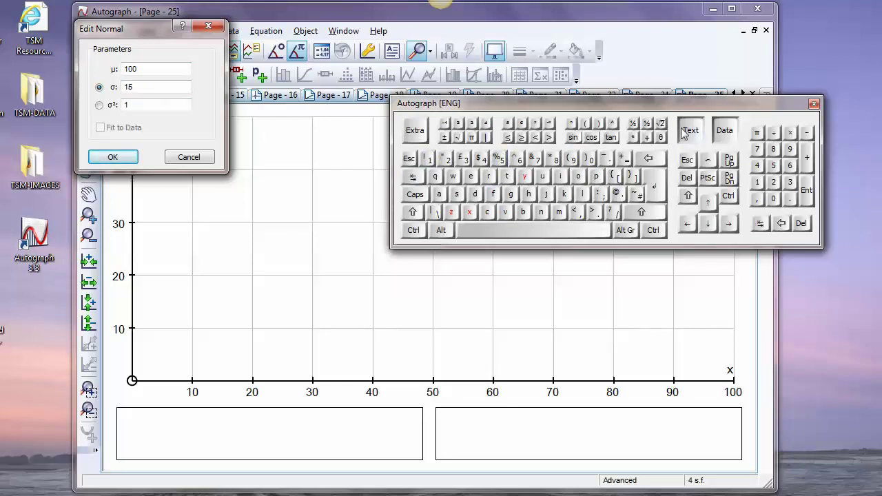
{"action": "left_click", "coordinate": [725, 130]}
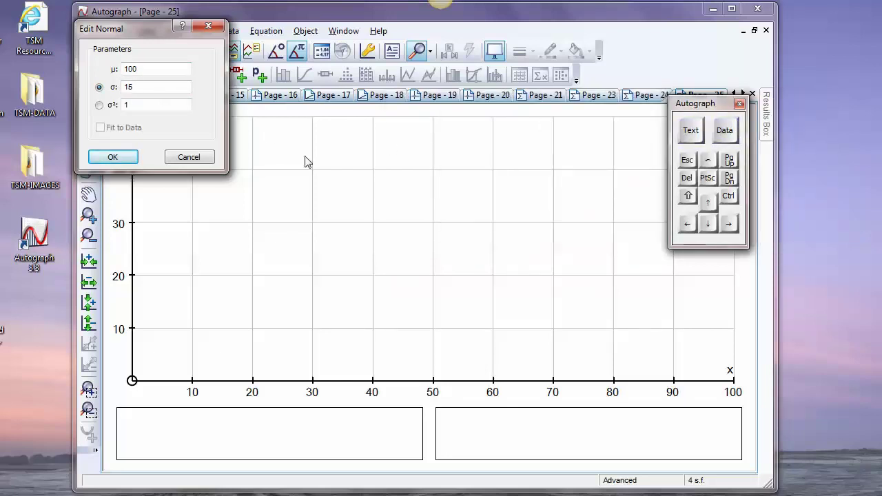
{"action": "left_click", "coordinate": [114, 157]}
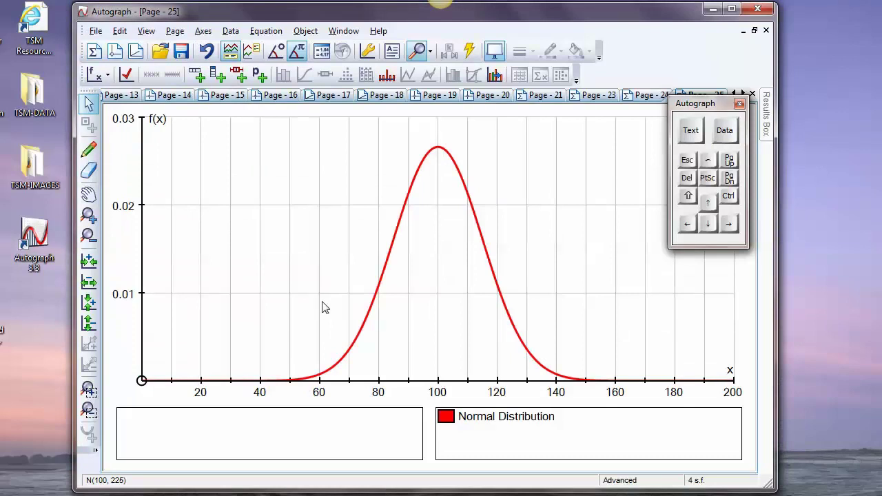
Add mean ±3 SD markers and shade the upper 10% tail of N(100, 225) from x = 119.2
{"action": "right_click", "coordinate": [293, 252]}
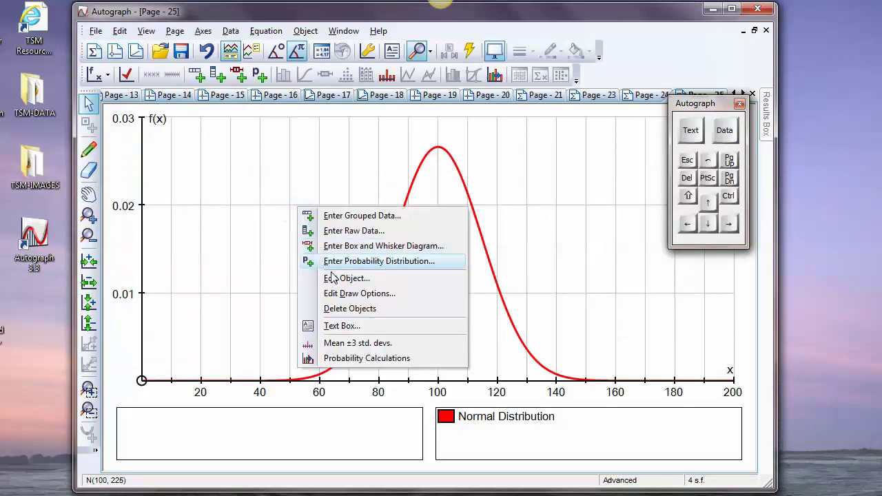
{"action": "left_click", "coordinate": [358, 343]}
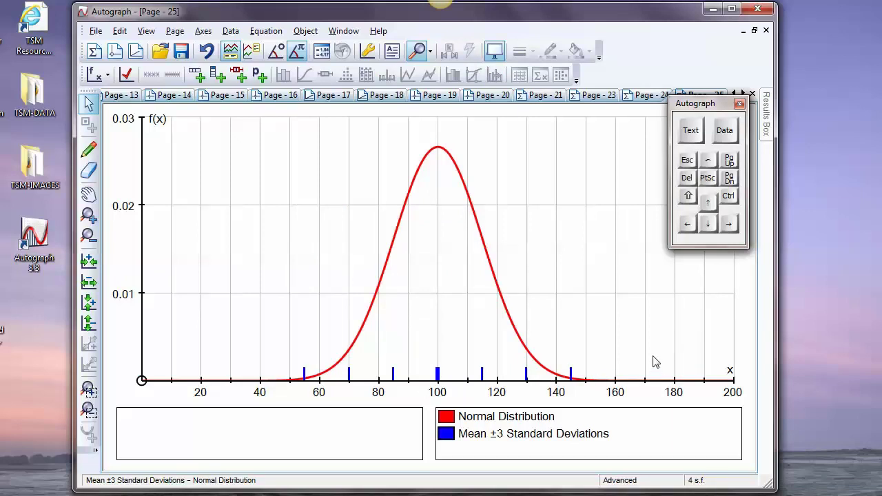
{"action": "right_click", "coordinate": [269, 174]}
{"action": "left_click", "coordinate": [446, 422]}
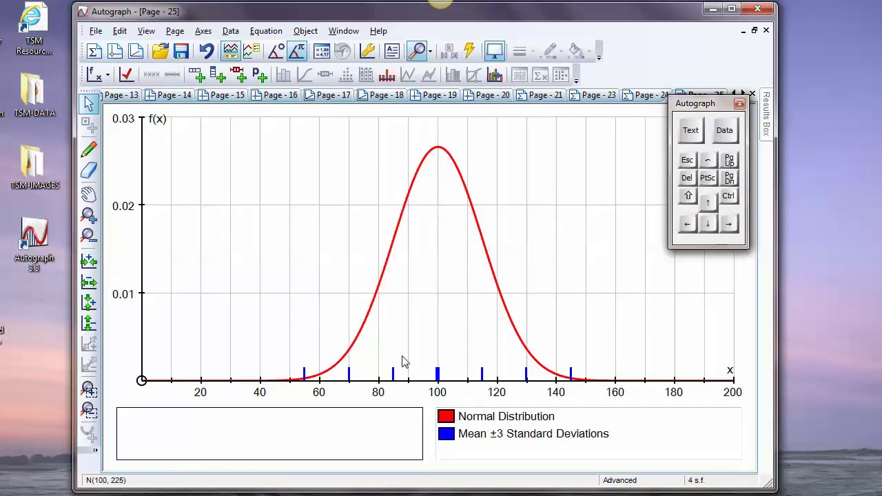
{"action": "right_click", "coordinate": [293, 178]}
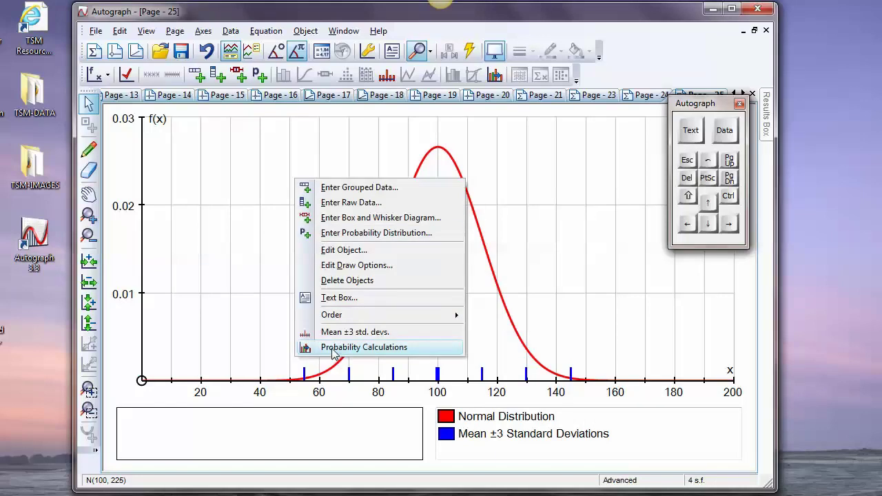
{"action": "left_click", "coordinate": [333, 353]}
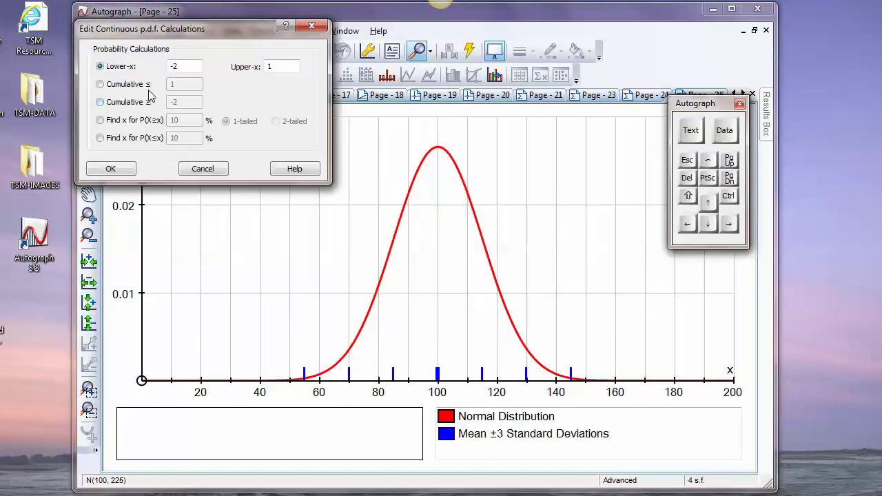
{"action": "left_click", "coordinate": [110, 122]}
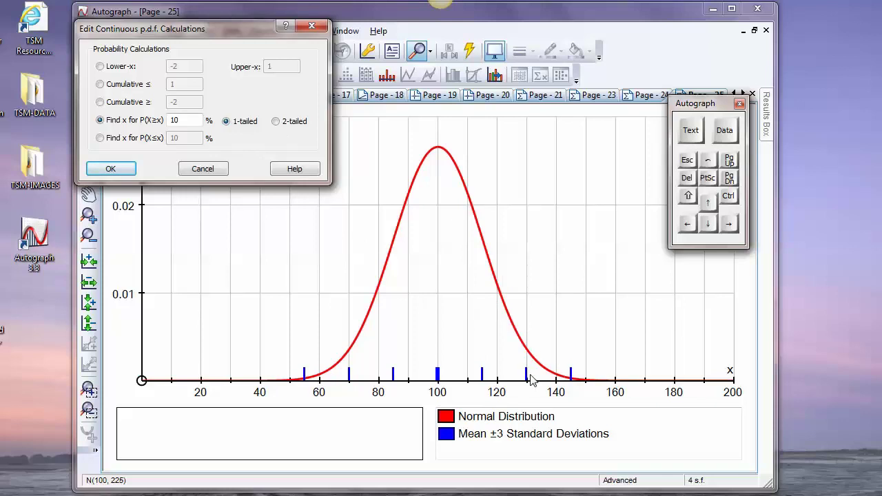
{"action": "left_click", "coordinate": [110, 169]}
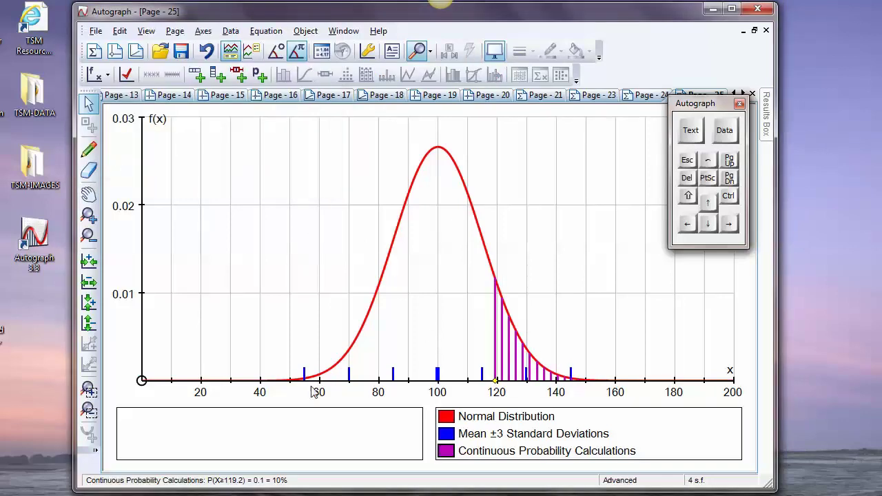
Handwrite the label H0 beside the red normal curve
{"action": "left_click", "coordinate": [89, 152]}
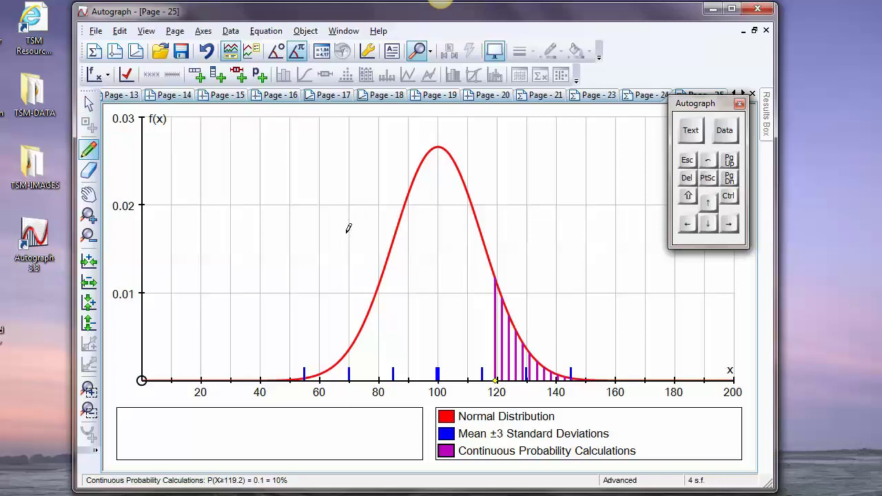
{"action": "mouse_move", "coordinate": [353, 228]}
{"action": "left_mouse_down"}
{"action": "mouse_move", "coordinate": [354, 253]}
{"action": "mouse_move", "coordinate": [366, 239]}
{"action": "mouse_move", "coordinate": [368, 254]}
{"action": "mouse_move", "coordinate": [379, 250]}
{"action": "mouse_move", "coordinate": [372, 247]}
{"action": "left_mouse_up"}
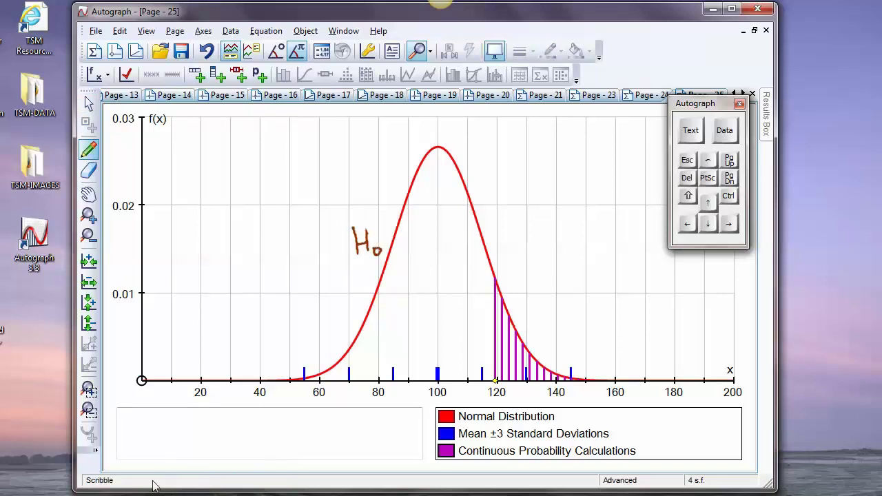
{"action": "key", "text": "Escape"}
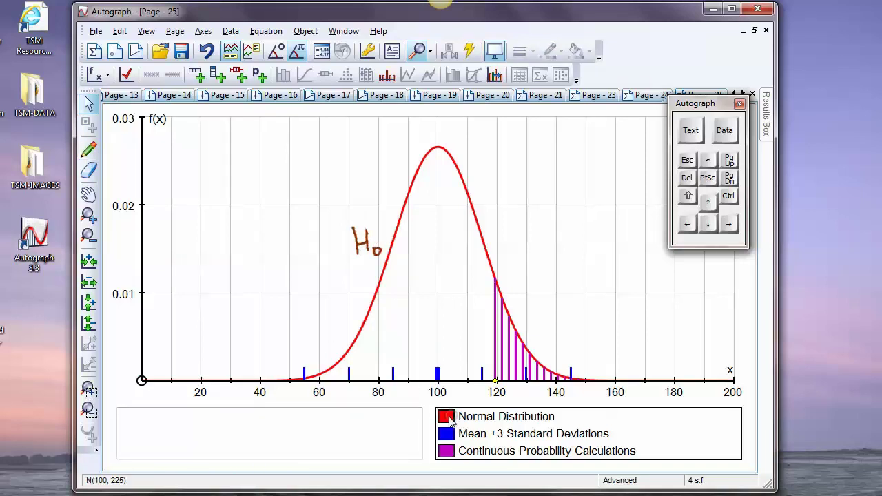
Add a second Normal distribution curve with mean 120 and standard deviation 15
{"action": "right_click", "coordinate": [243, 164]}
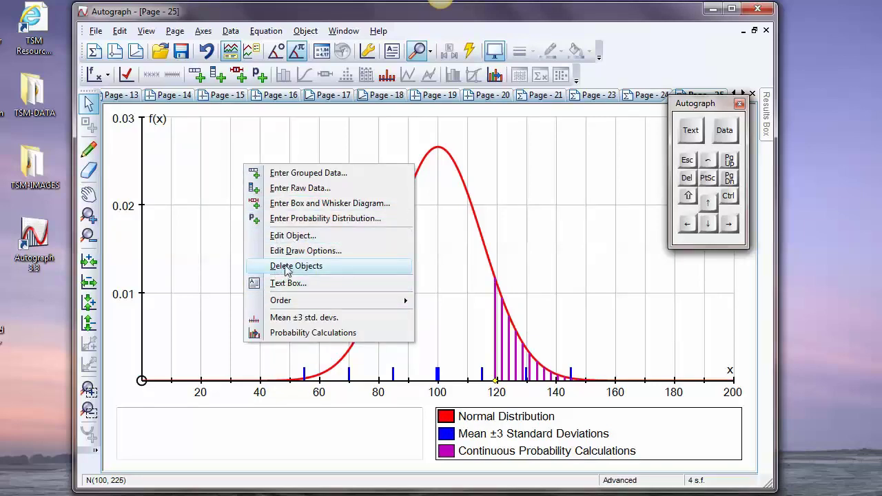
{"action": "left_click", "coordinate": [290, 222]}
{"action": "left_click", "coordinate": [233, 97]}
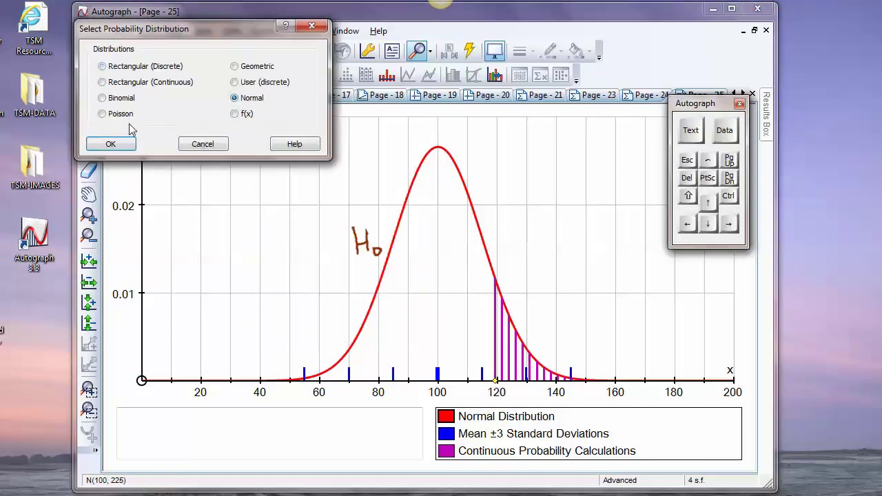
{"action": "left_click", "coordinate": [116, 144]}
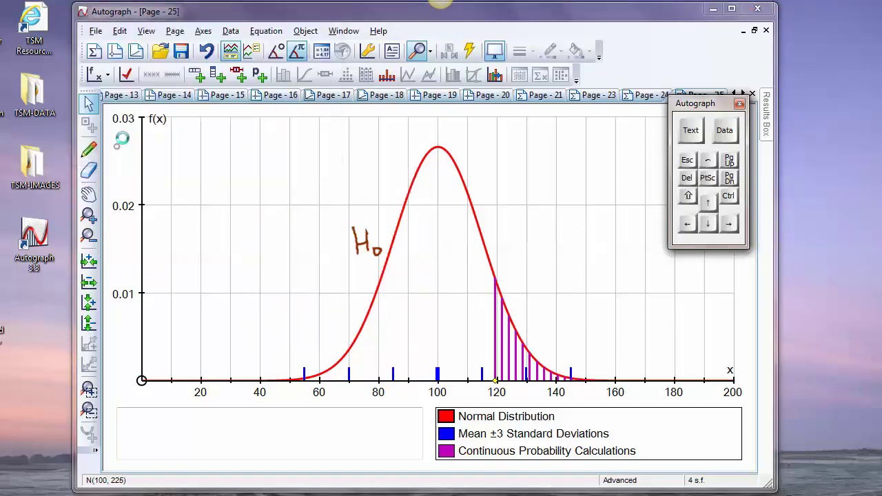
{"action": "left_click", "coordinate": [722, 129]}
{"action": "left_click", "coordinate": [610, 204]}
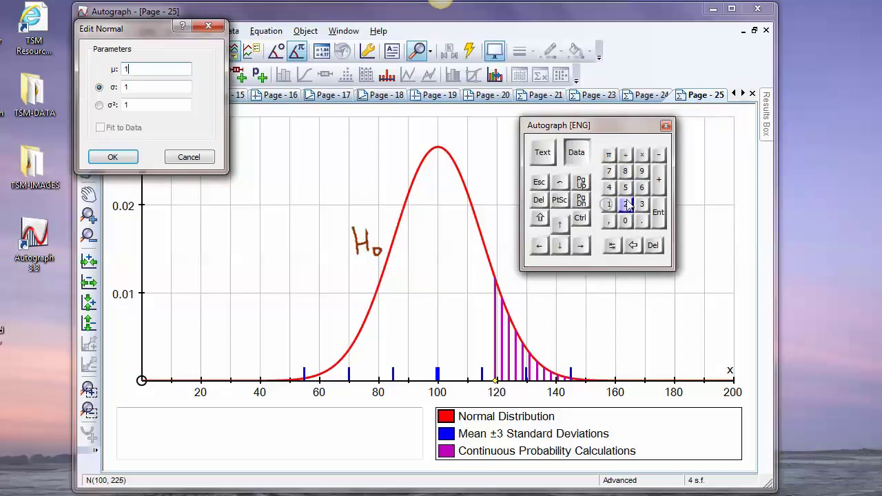
{"action": "left_click", "coordinate": [625, 204]}
{"action": "left_click", "coordinate": [626, 221]}
{"action": "left_click", "coordinate": [142, 87]}
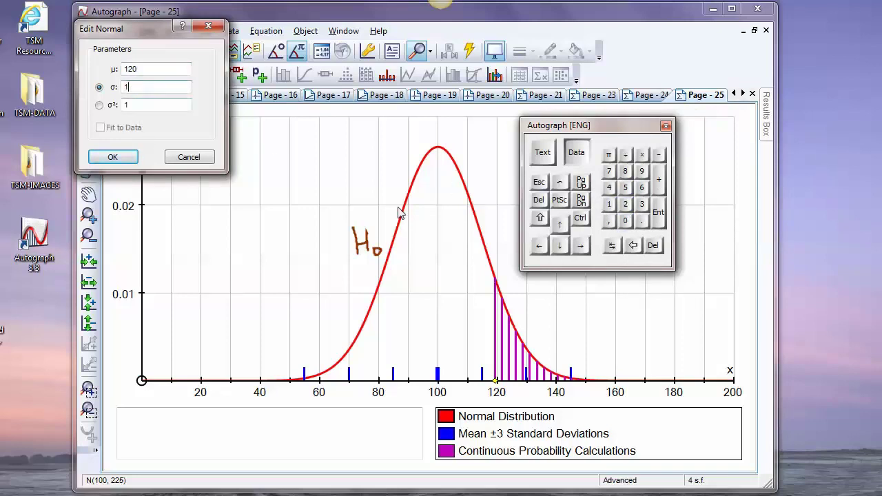
{"action": "left_click", "coordinate": [625, 187]}
{"action": "left_click", "coordinate": [576, 152]}
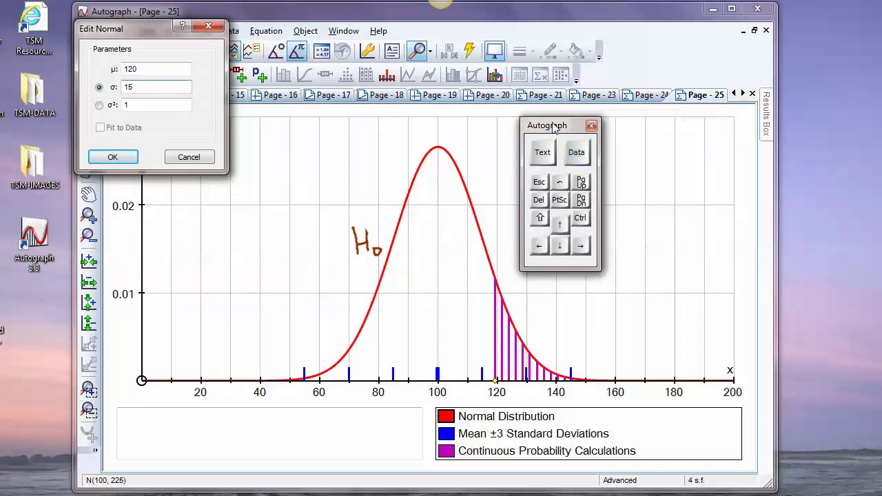
{"action": "left_click_drag", "start_coordinate": [555, 126], "coordinate": [731, 155]}
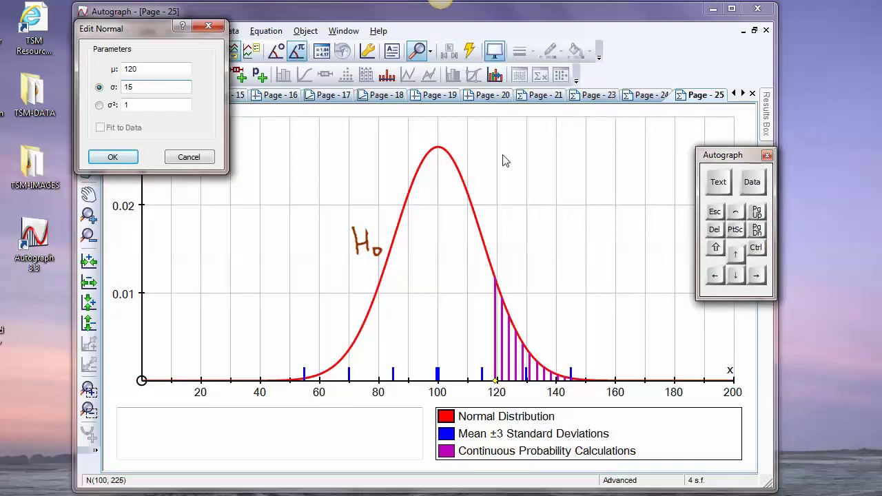
{"action": "left_click", "coordinate": [128, 160]}
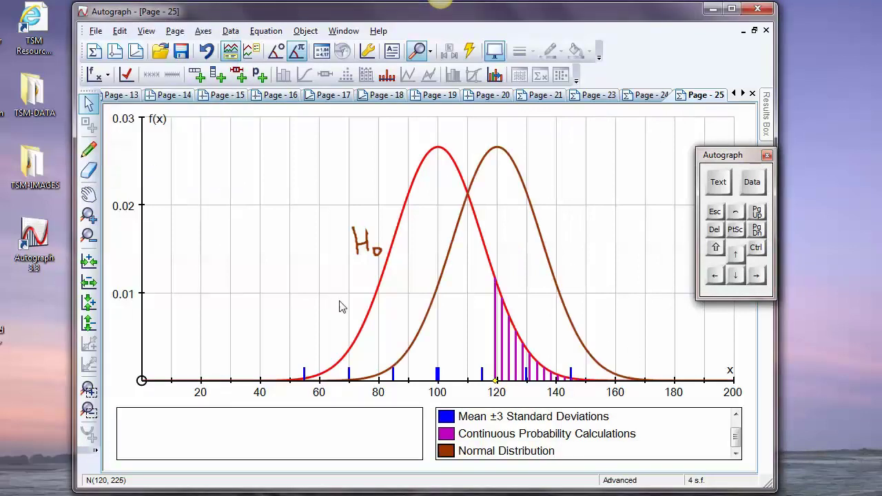
Handwrite the label H1 beside the new brown curve at x = 120
{"action": "left_click", "coordinate": [89, 149]}
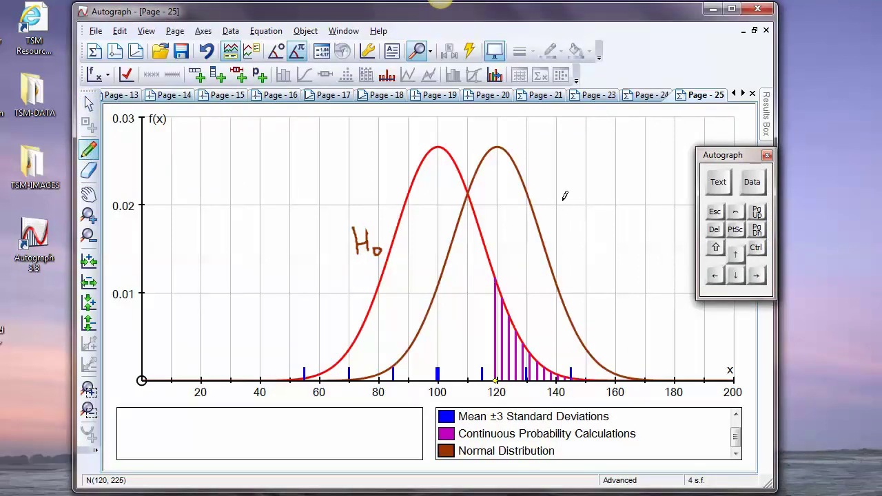
{"action": "mouse_move", "coordinate": [564, 196]}
{"action": "left_mouse_down"}
{"action": "mouse_move", "coordinate": [569, 231]}
{"action": "mouse_move", "coordinate": [586, 211]}
{"action": "left_mouse_up"}
{"action": "left_click_drag", "start_coordinate": [585, 200], "coordinate": [596, 241]}
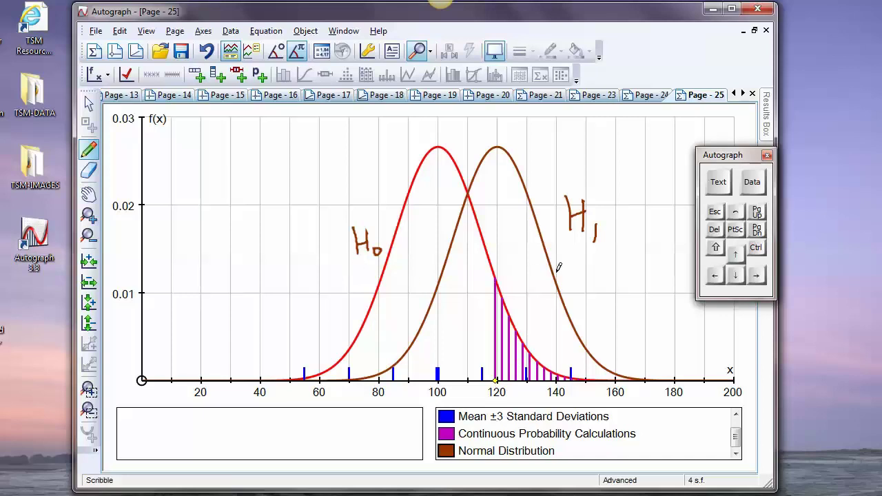
{"action": "left_click_drag", "start_coordinate": [595, 238], "coordinate": [591, 231]}
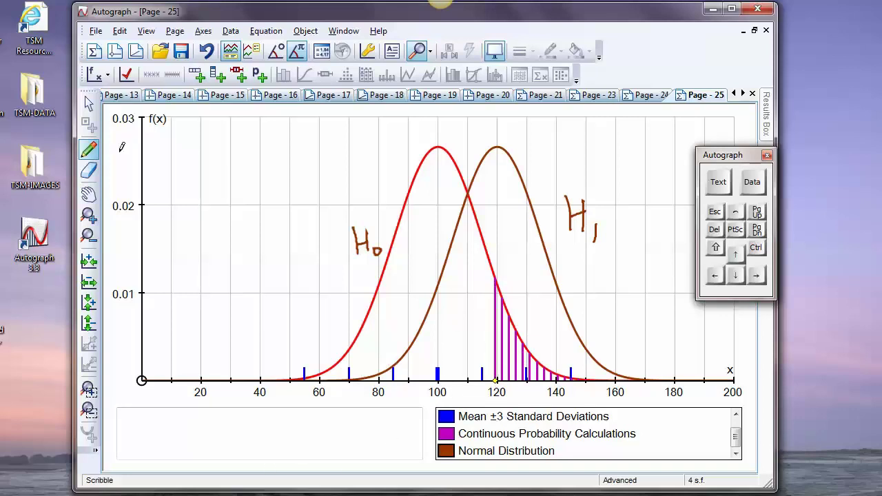
Start a Cumulative ≥ probability calculation on the H1 normal curve
{"action": "left_click", "coordinate": [89, 103]}
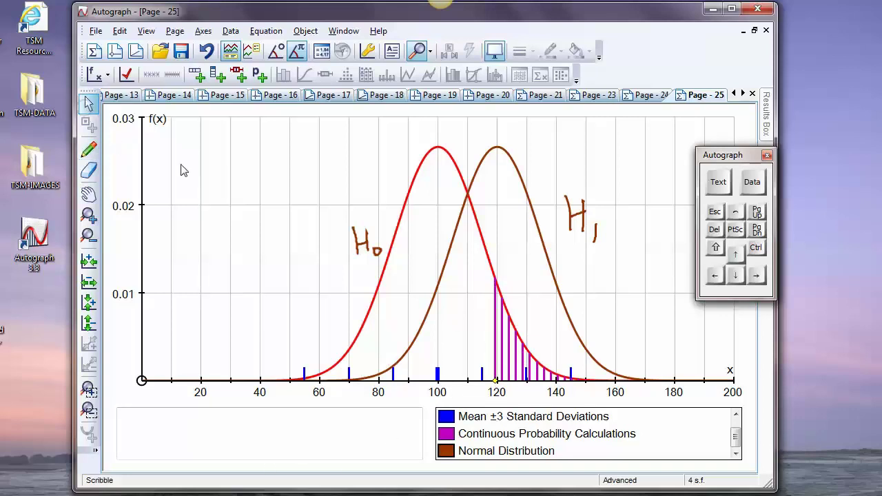
{"action": "left_click", "coordinate": [499, 353]}
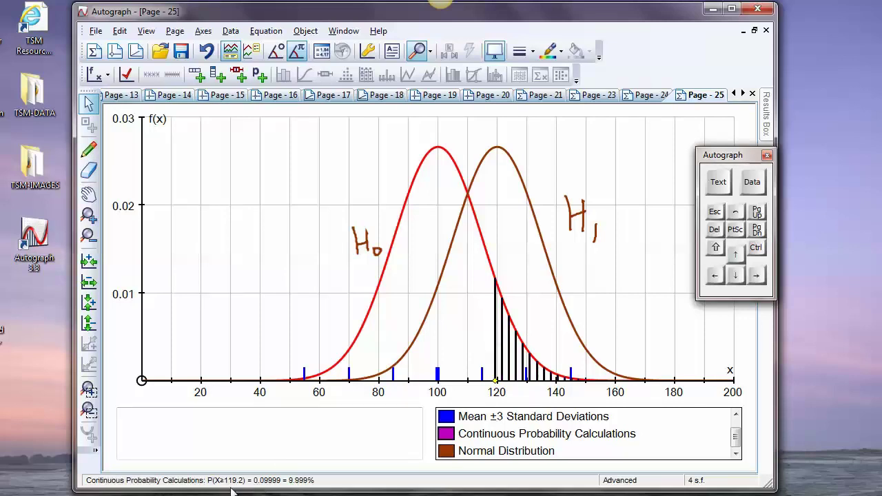
{"action": "left_click", "coordinate": [522, 261]}
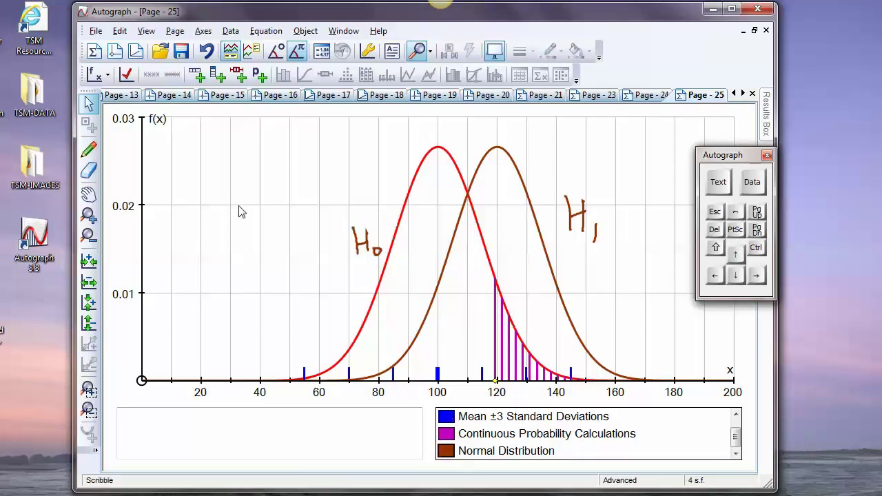
{"action": "right_click", "coordinate": [290, 163]}
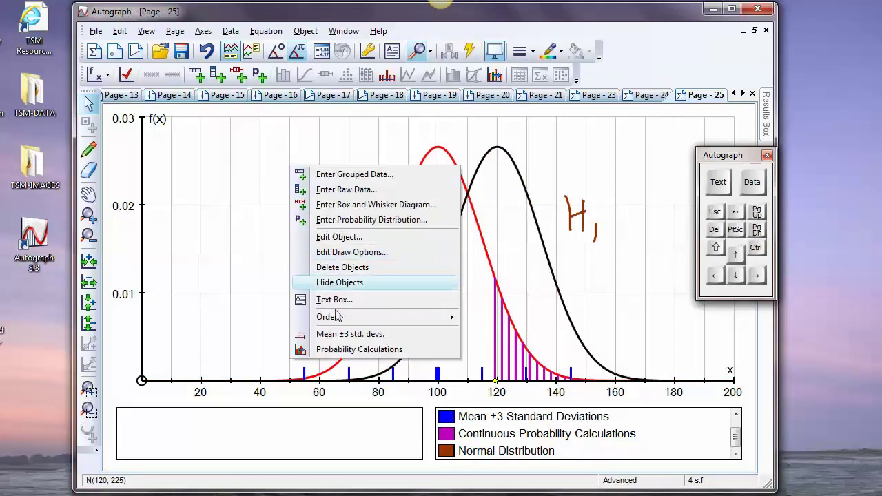
{"action": "left_click", "coordinate": [338, 347]}
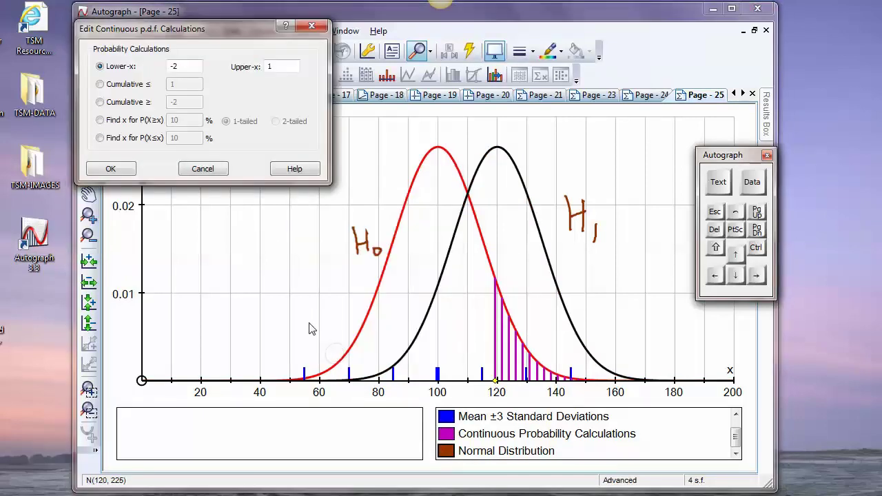
{"action": "left_click", "coordinate": [101, 121]}
{"action": "left_click", "coordinate": [102, 102]}
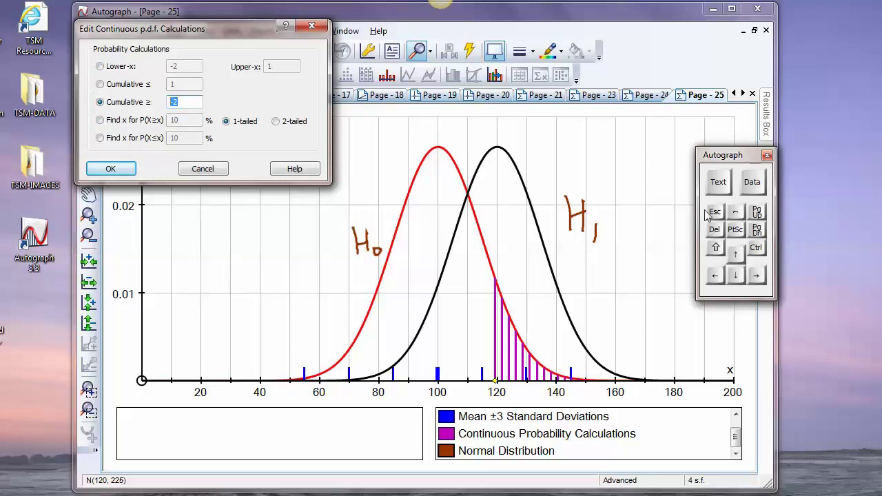
Enter the threshold 119.2 and confirm, shading P(X≥119.2) = 52.13%
{"action": "left_click", "coordinate": [755, 182]}
{"action": "left_click", "coordinate": [680, 262]}
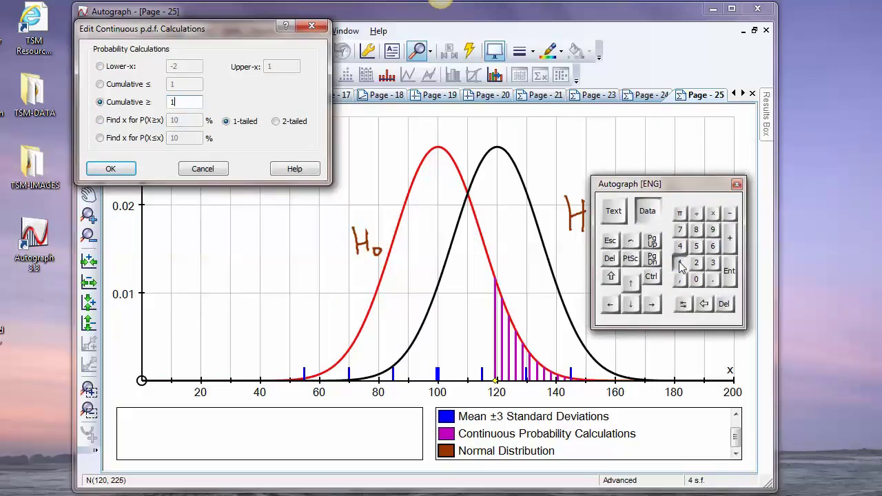
{"action": "left_click", "coordinate": [680, 263]}
{"action": "left_click", "coordinate": [713, 229]}
{"action": "left_click", "coordinate": [713, 281]}
{"action": "left_click", "coordinate": [696, 262]}
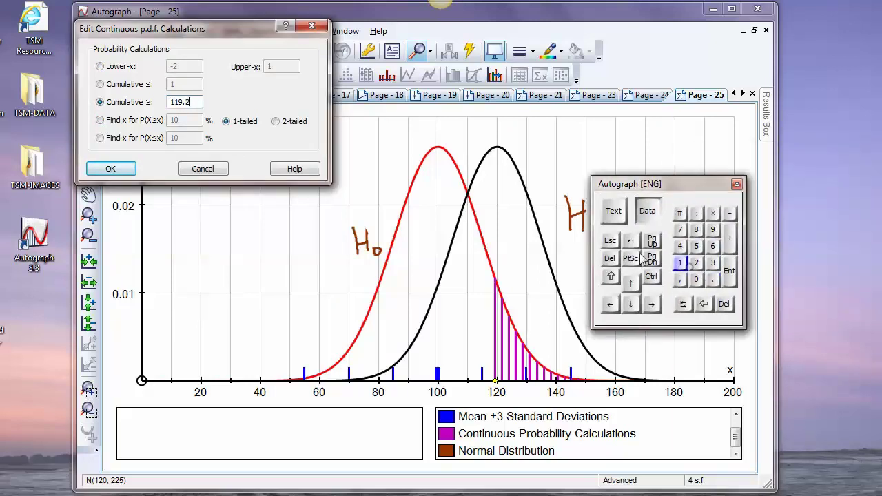
{"action": "left_click", "coordinate": [119, 169]}
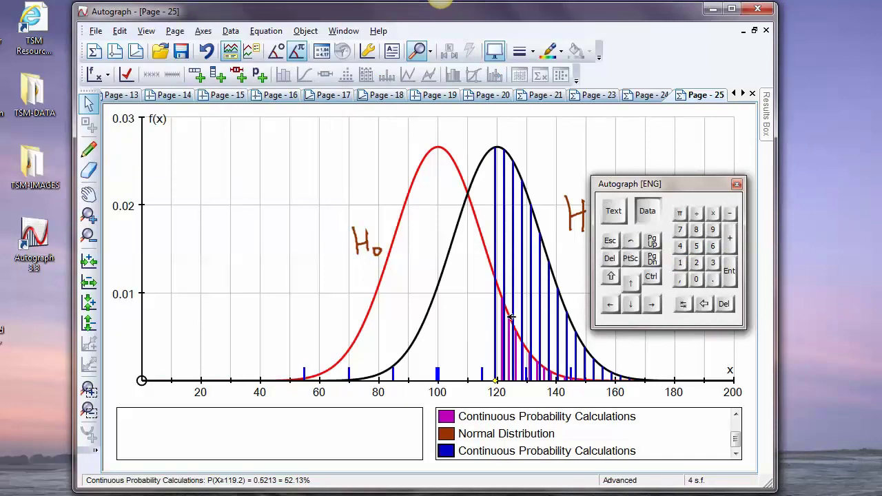
Switch the H1 calculation to P(X≤119.2) = 47.87%, then create blank statistics Page 26
{"action": "double_click", "coordinate": [501, 221]}
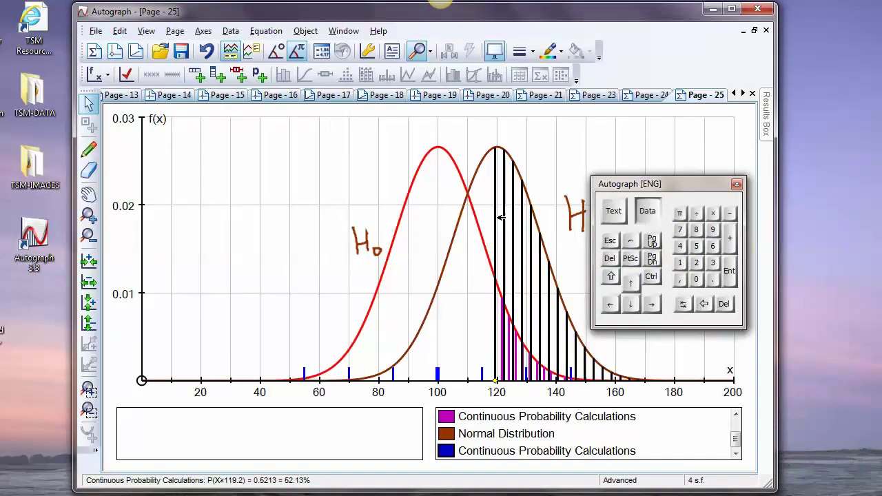
{"action": "left_click", "coordinate": [110, 88]}
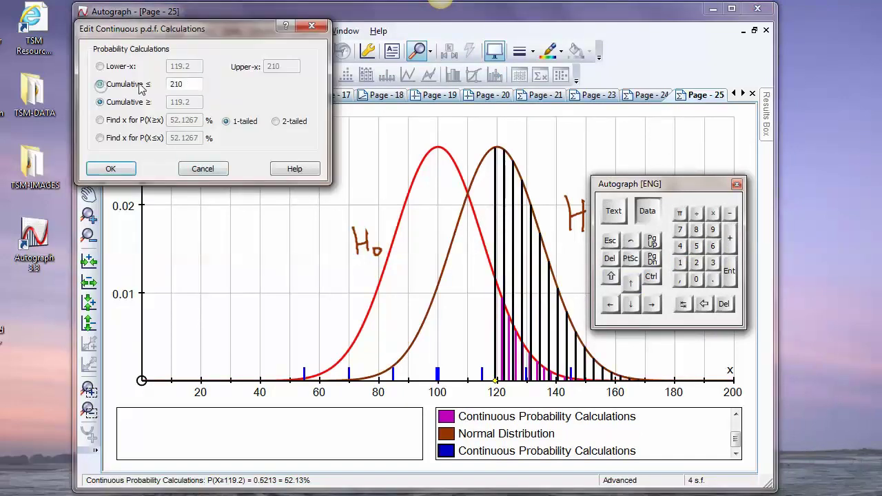
{"action": "left_click", "coordinate": [680, 262]}
{"action": "left_click", "coordinate": [680, 263]}
{"action": "left_click", "coordinate": [713, 229]}
{"action": "left_click", "coordinate": [713, 279]}
{"action": "left_click", "coordinate": [699, 264]}
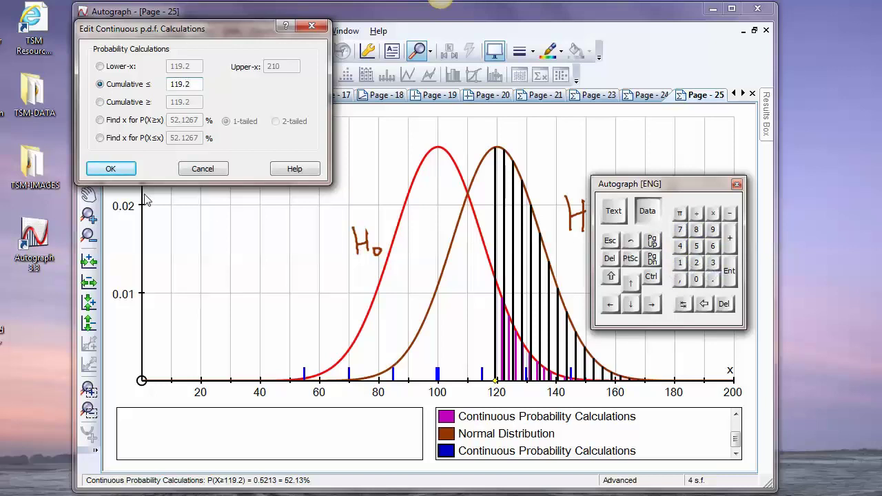
{"action": "left_click", "coordinate": [111, 168]}
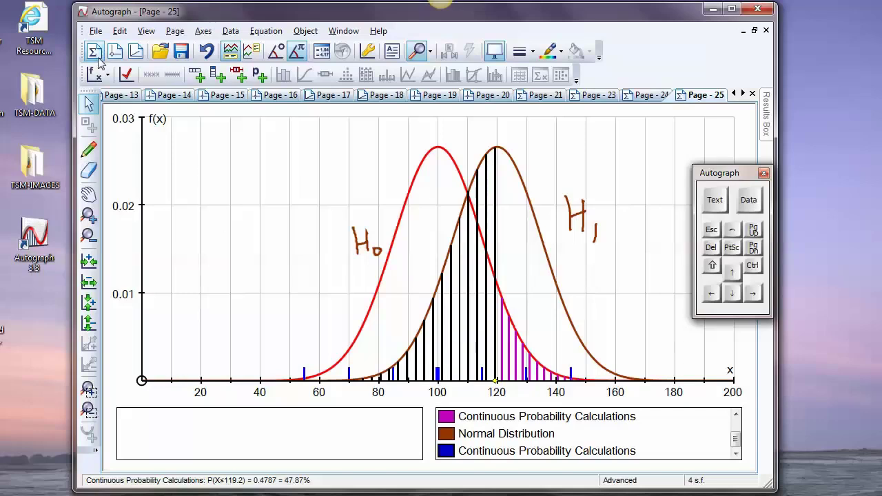
{"action": "left_click", "coordinate": [96, 55]}
Start a new raw data set sampled from the Normal distribution
{"action": "right_click", "coordinate": [291, 186]}
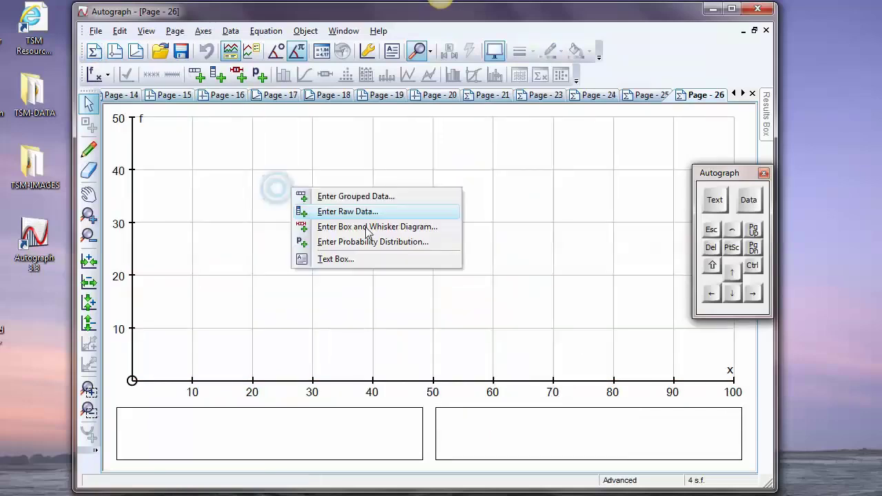
{"action": "left_click", "coordinate": [335, 218]}
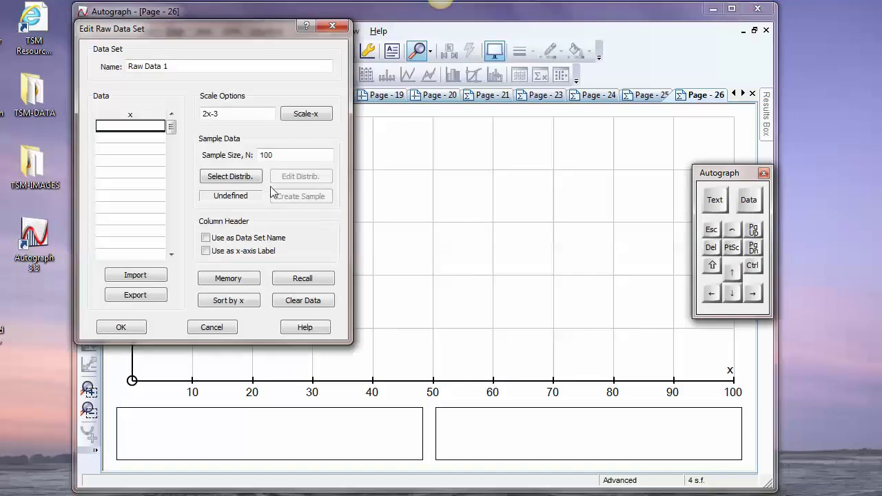
{"action": "left_click_drag", "start_coordinate": [199, 41], "coordinate": [258, 53]}
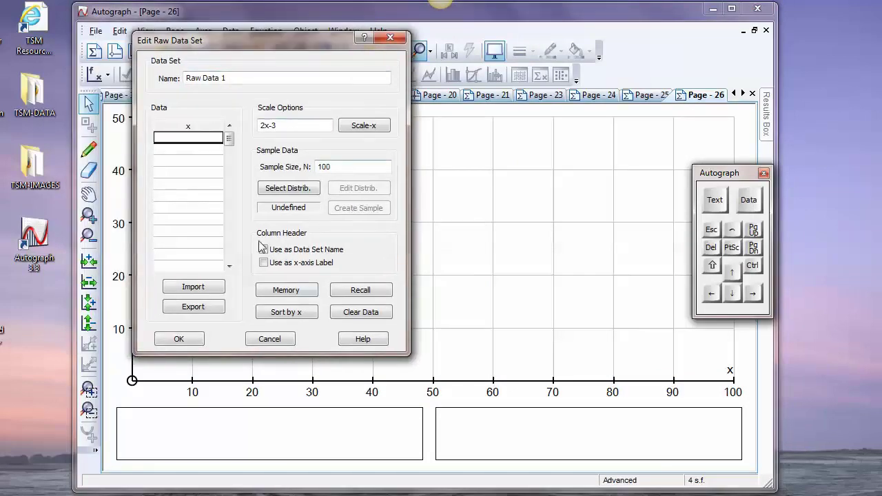
{"action": "left_click", "coordinate": [288, 191]}
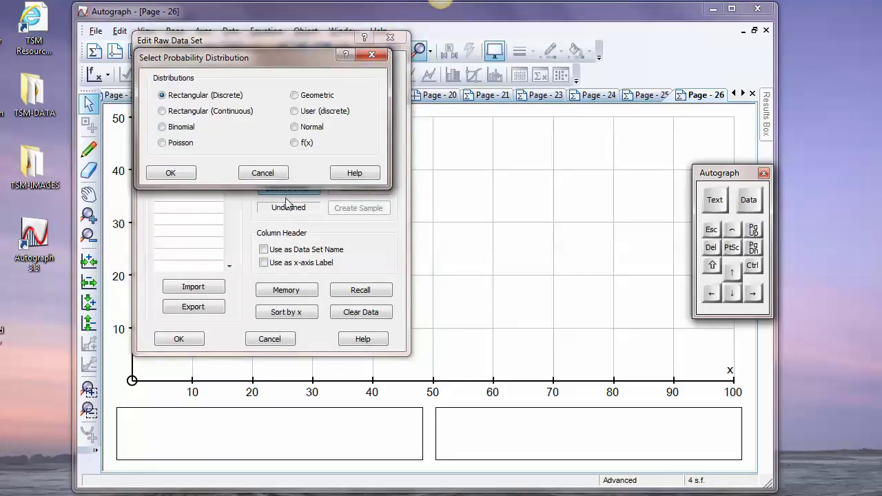
{"action": "left_click", "coordinate": [295, 127]}
{"action": "left_click", "coordinate": [170, 173]}
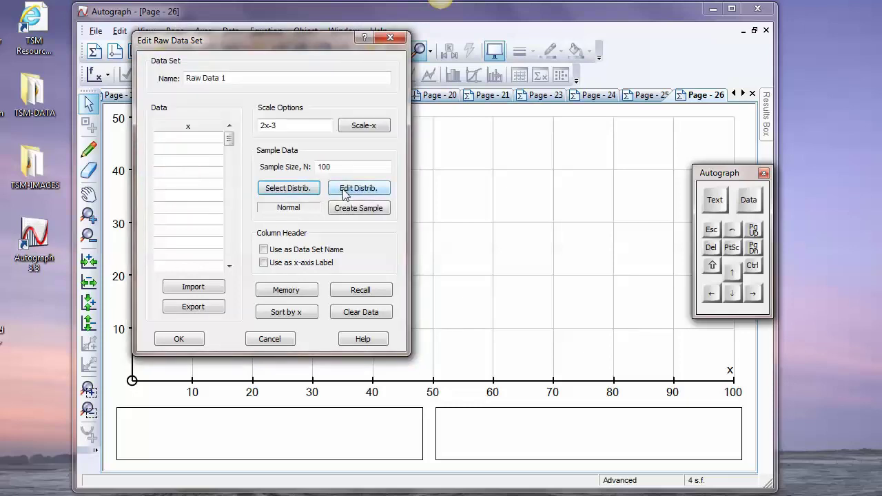
Set the Normal parameters to μ 100, σ 15 and the sample size to 1000
{"action": "left_click", "coordinate": [345, 190]}
{"action": "left_click", "coordinate": [749, 200]}
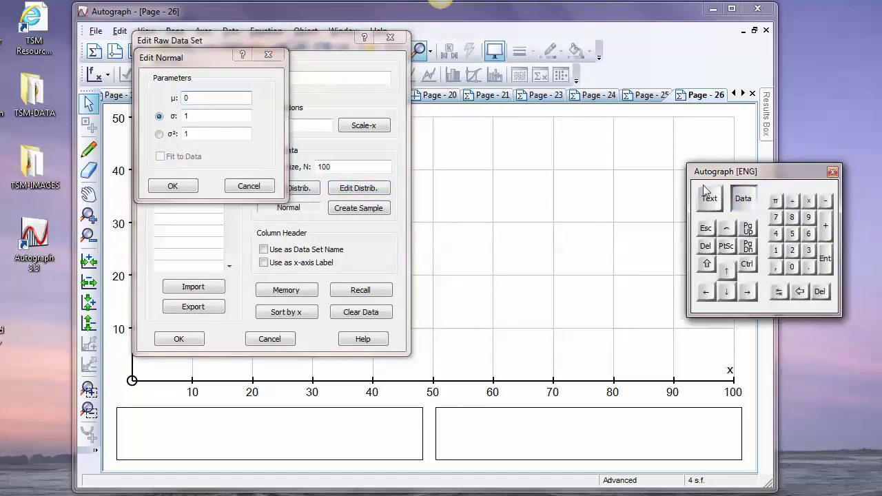
{"action": "left_click", "coordinate": [631, 266]}
{"action": "left_click", "coordinate": [647, 283]}
{"action": "left_click", "coordinate": [647, 284]}
{"action": "left_click", "coordinate": [634, 308]}
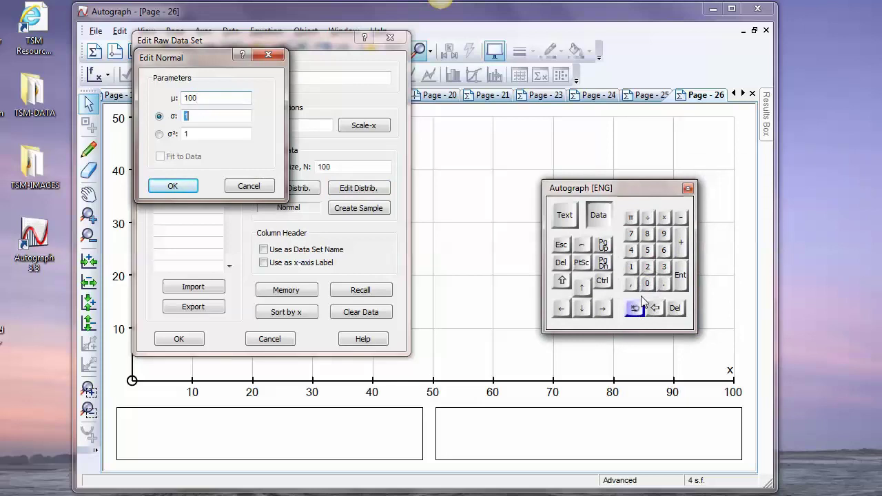
{"action": "left_click", "coordinate": [631, 267]}
{"action": "left_click", "coordinate": [647, 251]}
{"action": "left_click", "coordinate": [173, 185]}
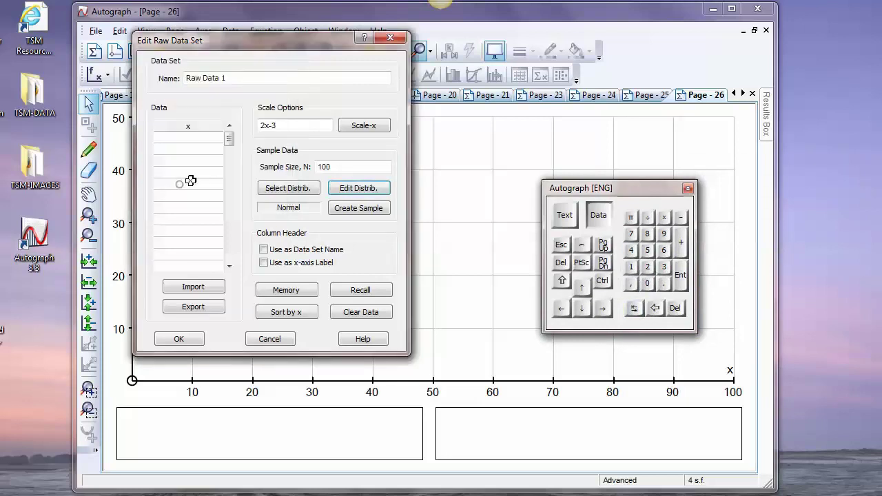
{"action": "left_click", "coordinate": [339, 167]}
{"action": "left_click", "coordinate": [647, 284]}
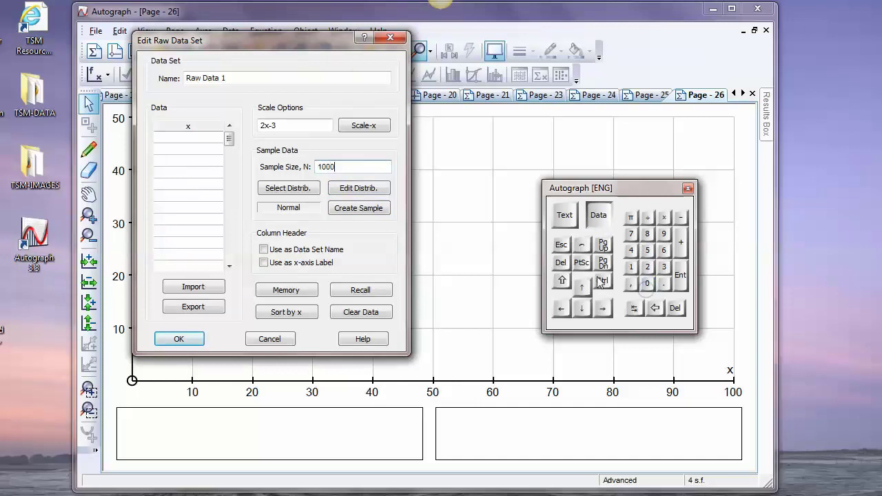
Create the sample and sort it by x, ascending from about 53.52 to 154.375
{"action": "left_click", "coordinate": [343, 210]}
{"action": "mouse_move", "coordinate": [229, 136]}
{"action": "left_mouse_down"}
{"action": "mouse_move", "coordinate": [235, 266]}
{"action": "mouse_move", "coordinate": [231, 138]}
{"action": "left_mouse_up"}
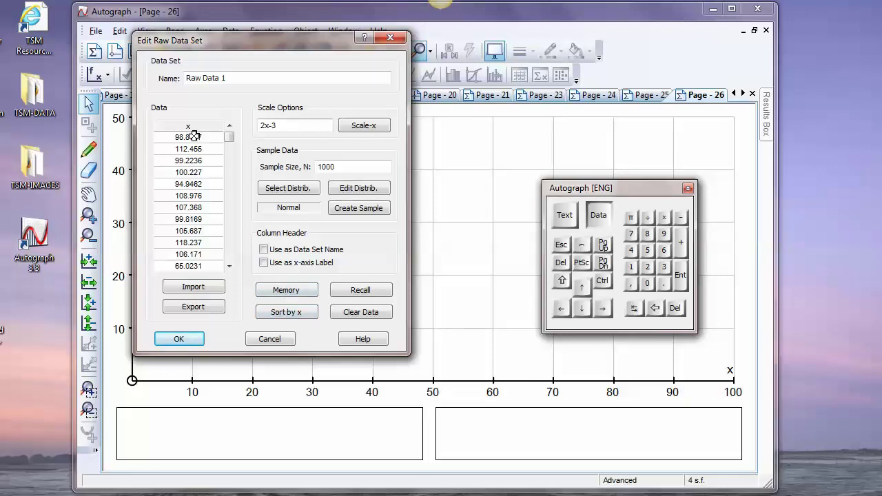
{"action": "left_click", "coordinate": [278, 316]}
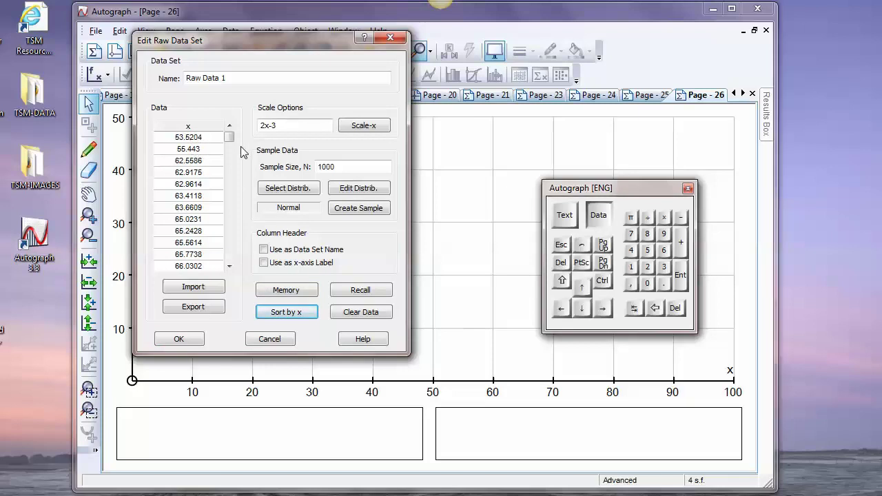
{"action": "left_click_drag", "start_coordinate": [230, 137], "coordinate": [203, 256]}
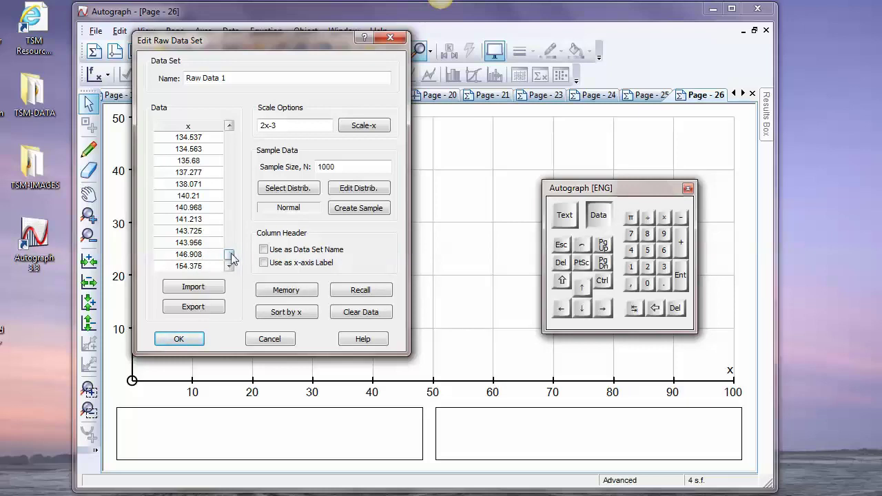
{"action": "left_click_drag", "start_coordinate": [231, 253], "coordinate": [228, 135]}
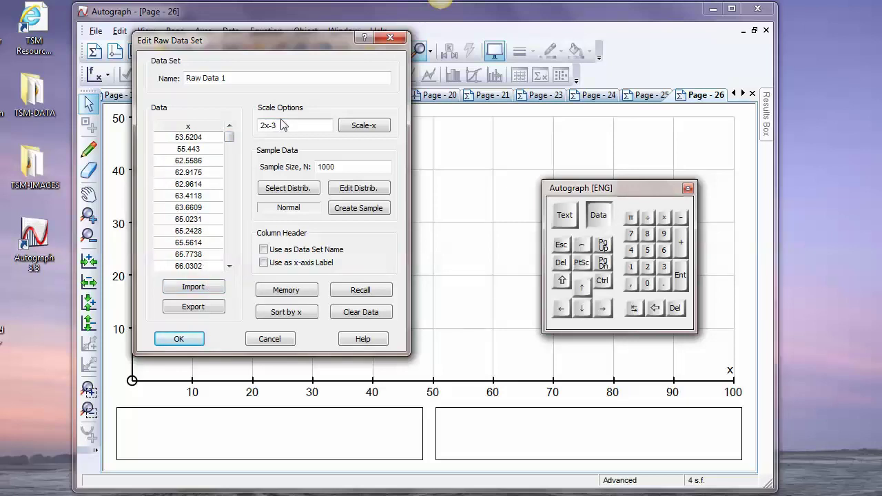
Replace the scale expression with int(x+.5) and apply Scale-x to round all values
{"action": "left_click_drag", "start_coordinate": [282, 125], "coordinate": [268, 129]}
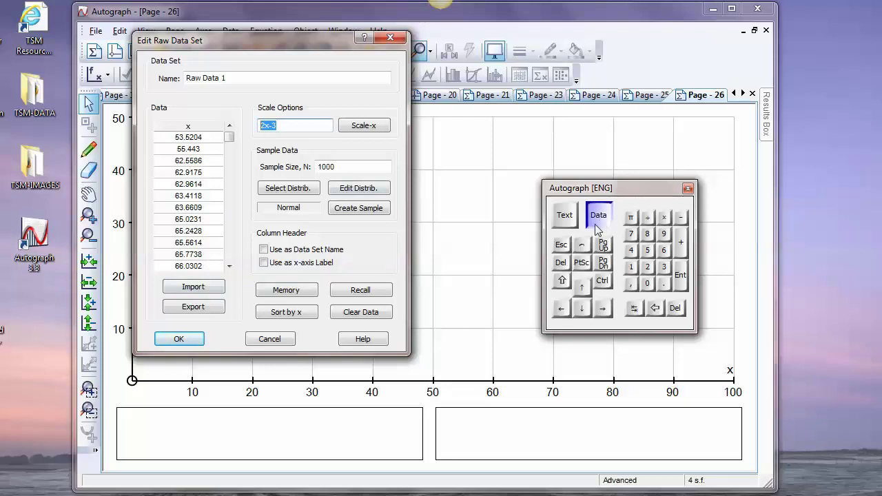
{"action": "left_click", "coordinate": [565, 215]}
{"action": "left_click", "coordinate": [434, 261]}
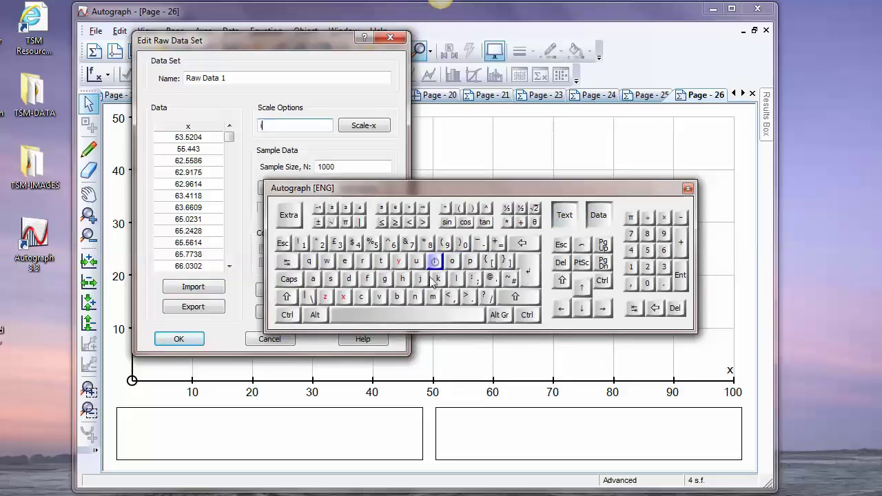
{"action": "left_click", "coordinate": [415, 297]}
{"action": "left_click", "coordinate": [381, 262]}
{"action": "left_click", "coordinate": [460, 209]}
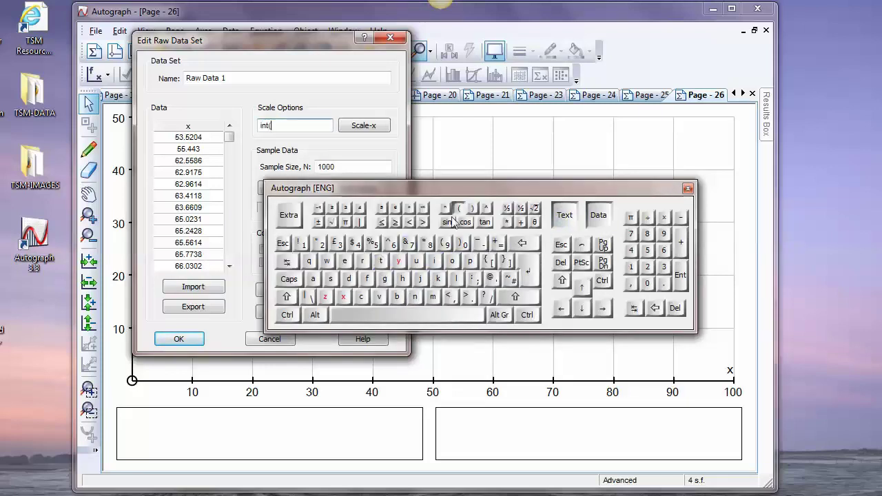
{"action": "left_click", "coordinate": [343, 297]}
{"action": "left_click", "coordinate": [473, 208]}
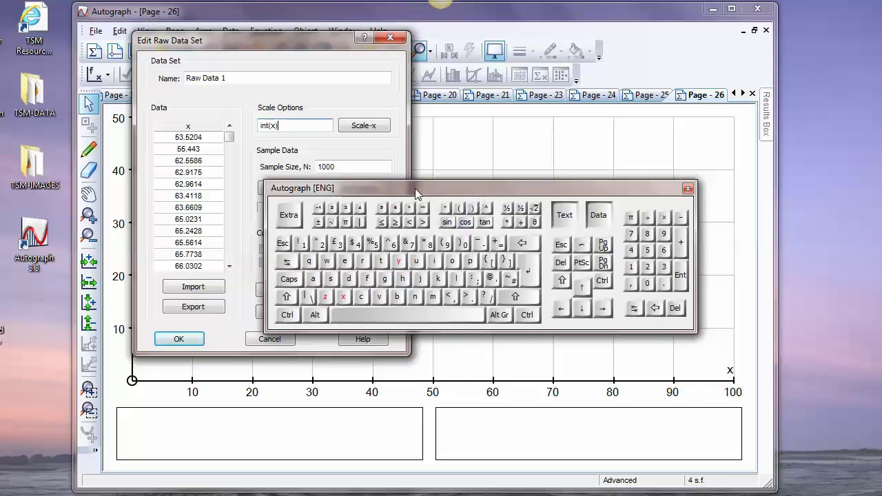
{"action": "left_click_drag", "start_coordinate": [504, 190], "coordinate": [525, 257]}
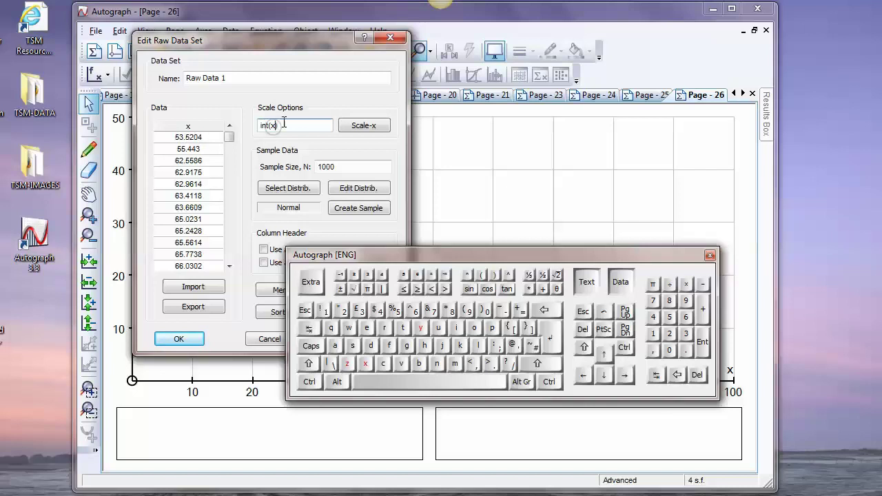
{"action": "left_click", "coordinate": [542, 292]}
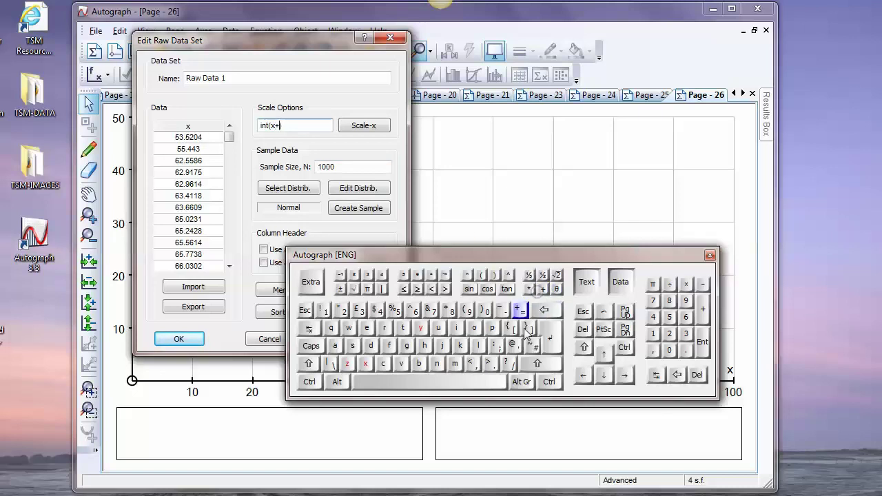
{"action": "left_click", "coordinate": [489, 363]}
{"action": "left_click", "coordinate": [393, 311]}
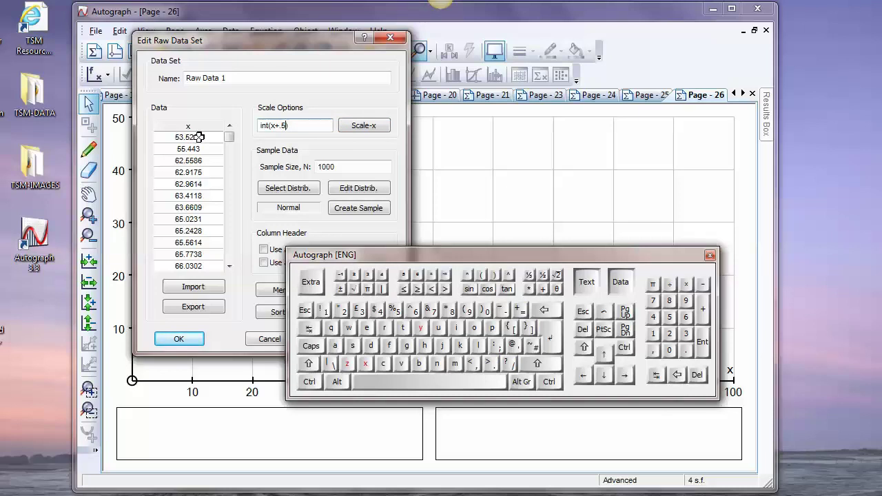
{"action": "left_click", "coordinate": [364, 129]}
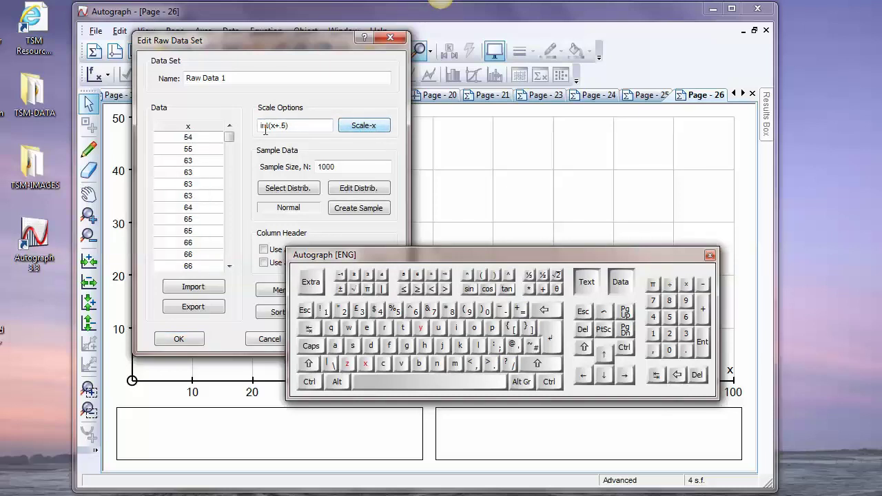
Add the data to the page as Raw Data 1 and reopen it for editing
{"action": "left_click", "coordinate": [587, 284]}
{"action": "left_click", "coordinate": [619, 282]}
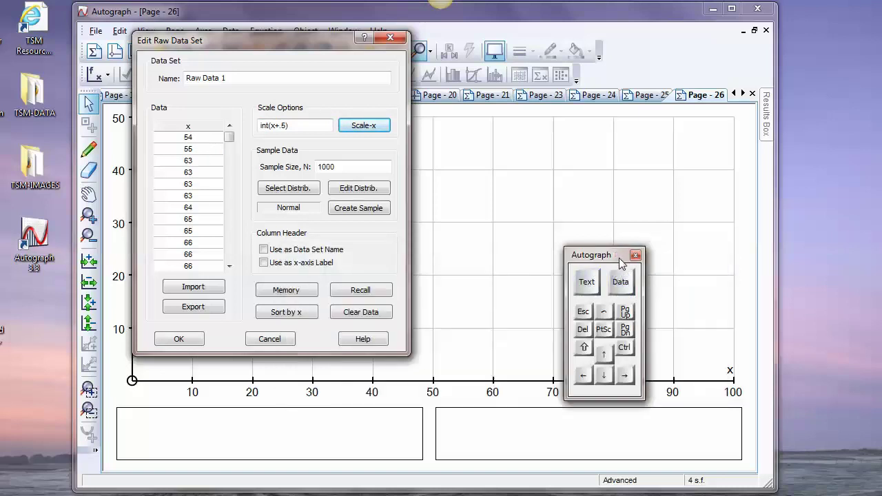
{"action": "left_click", "coordinate": [179, 339]}
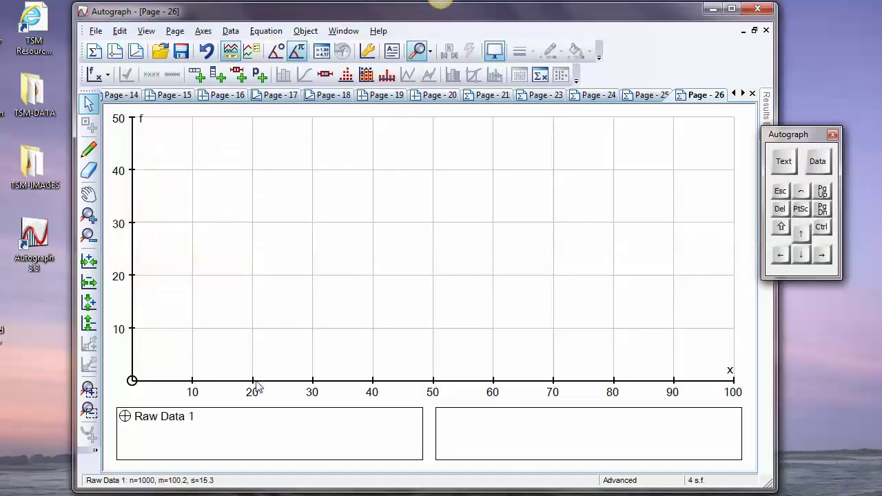
{"action": "double_click", "coordinate": [153, 418]}
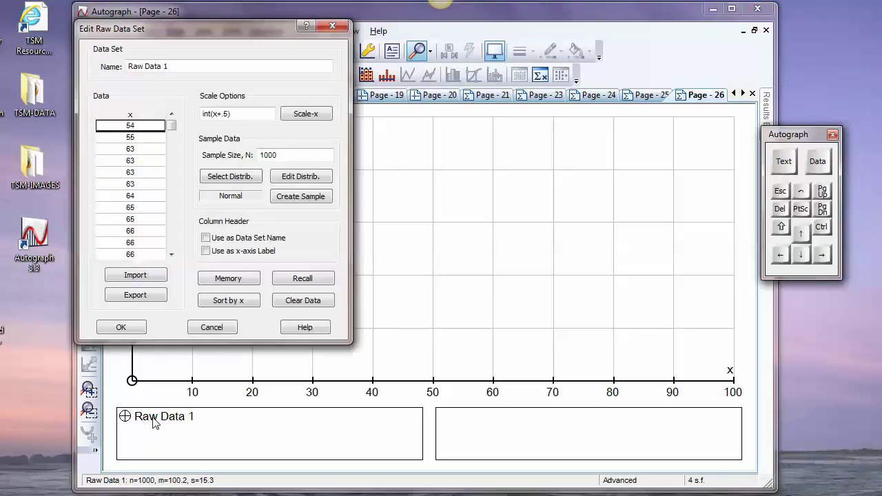
Change the data column header to "iq scores"
{"action": "right_click", "coordinate": [122, 147]}
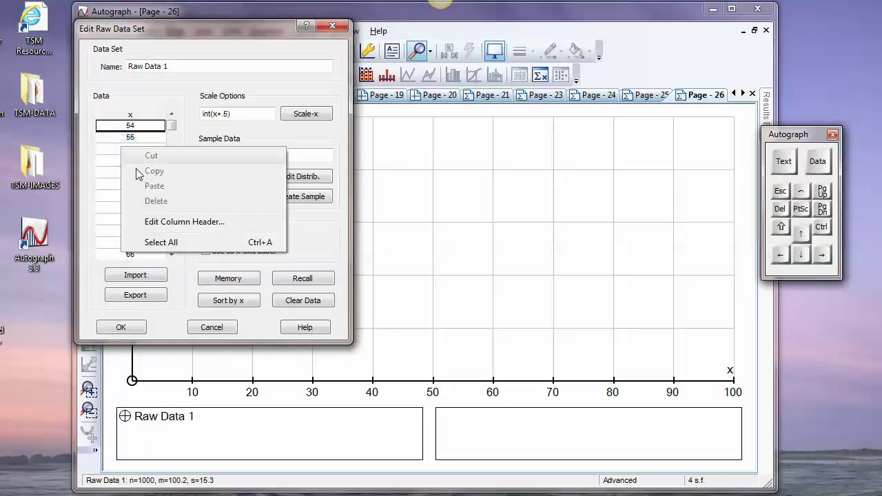
{"action": "left_click", "coordinate": [166, 222]}
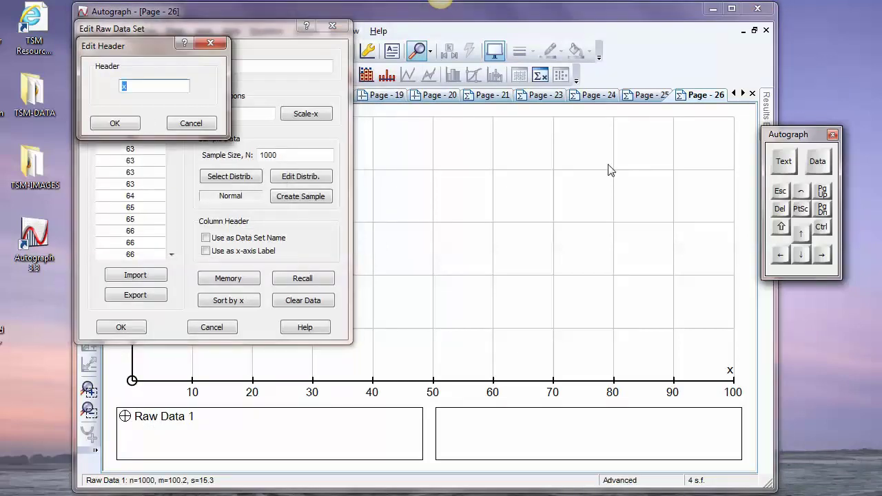
{"action": "left_click", "coordinate": [784, 161]}
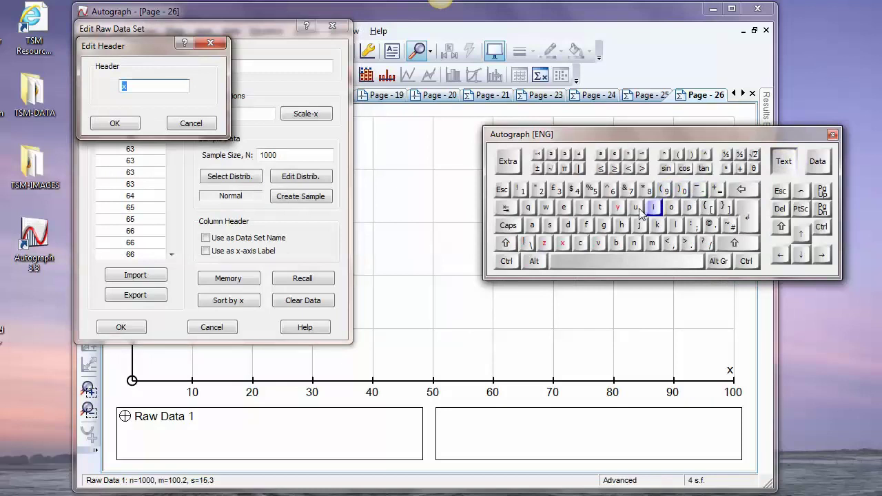
{"action": "left_click", "coordinate": [651, 207]}
{"action": "left_click", "coordinate": [528, 207]}
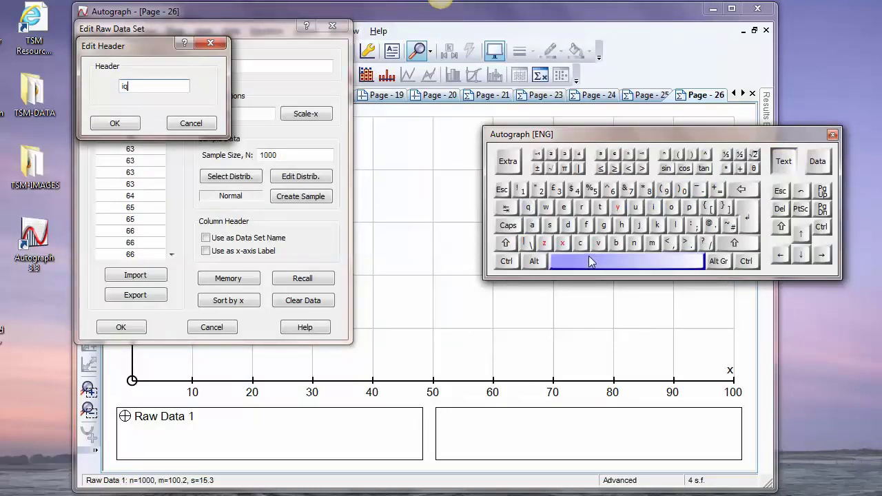
{"action": "left_click", "coordinate": [588, 256]}
{"action": "left_click", "coordinate": [550, 225]}
{"action": "left_click", "coordinate": [580, 243]}
{"action": "left_click", "coordinate": [669, 208]}
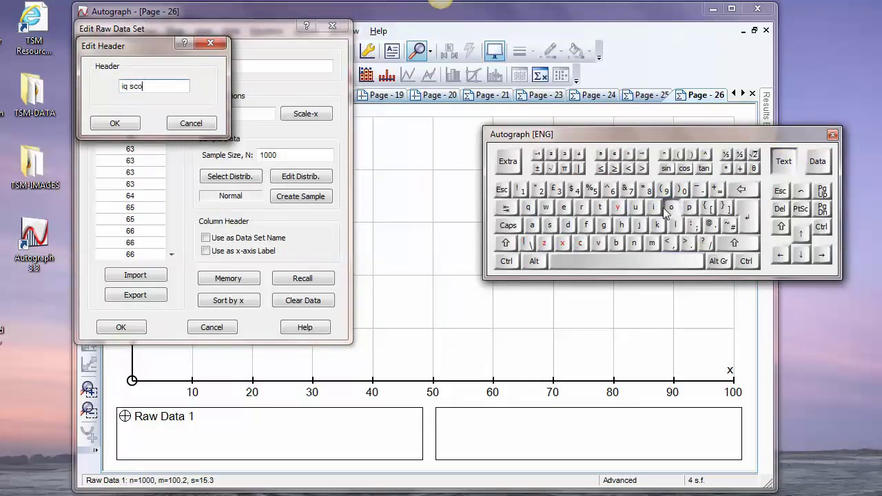
{"action": "left_click", "coordinate": [581, 206]}
{"action": "left_click", "coordinate": [564, 207]}
{"action": "left_click", "coordinate": [549, 225]}
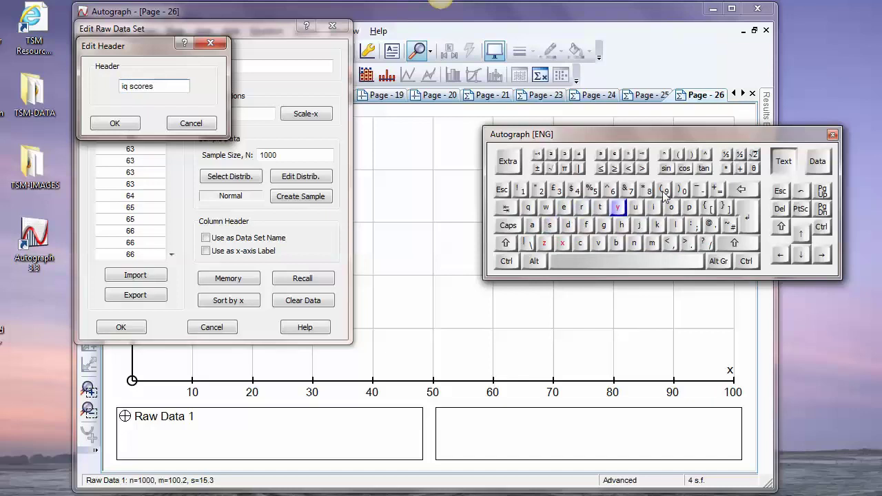
{"action": "left_click", "coordinate": [784, 161]}
{"action": "left_click", "coordinate": [128, 125]}
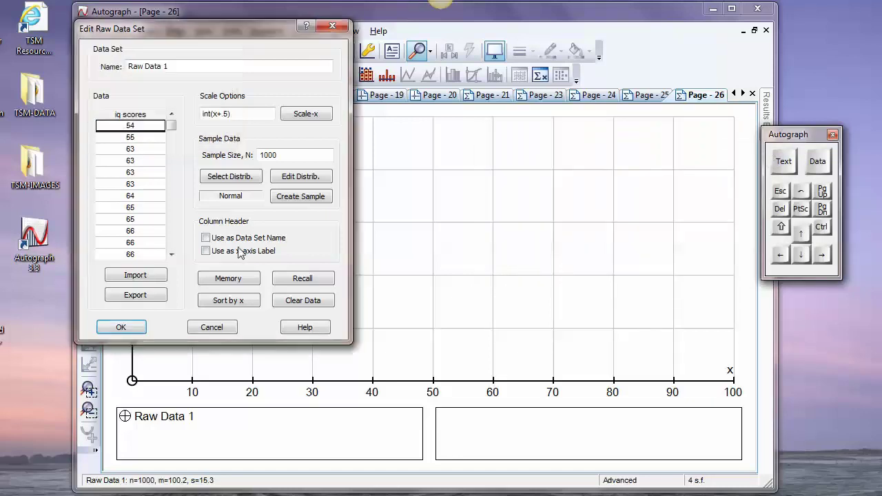
Use the header as both the data set name and the x-axis label
{"action": "left_click", "coordinate": [205, 238]}
{"action": "left_click", "coordinate": [205, 251]}
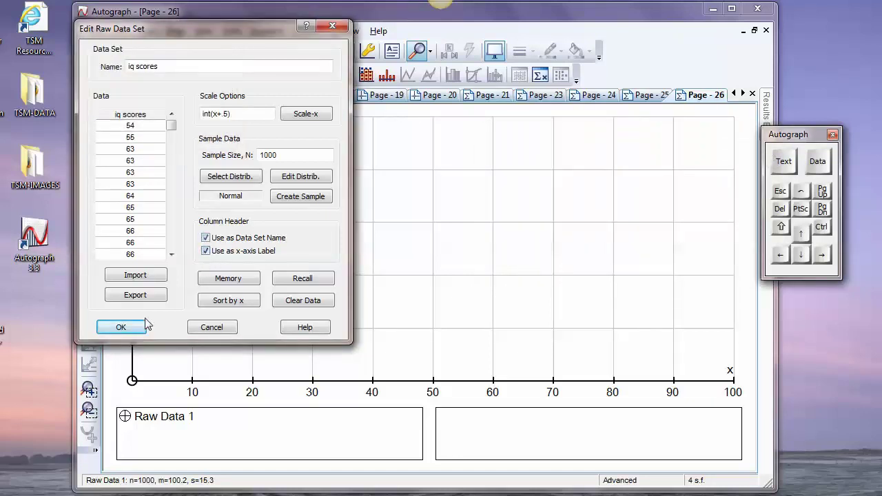
{"action": "left_click", "coordinate": [126, 328]}
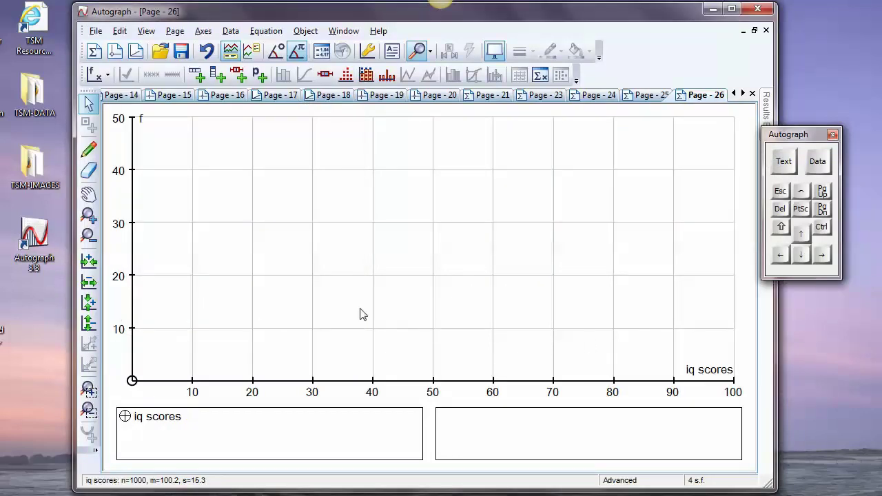
{"action": "right_click", "coordinate": [378, 171]}
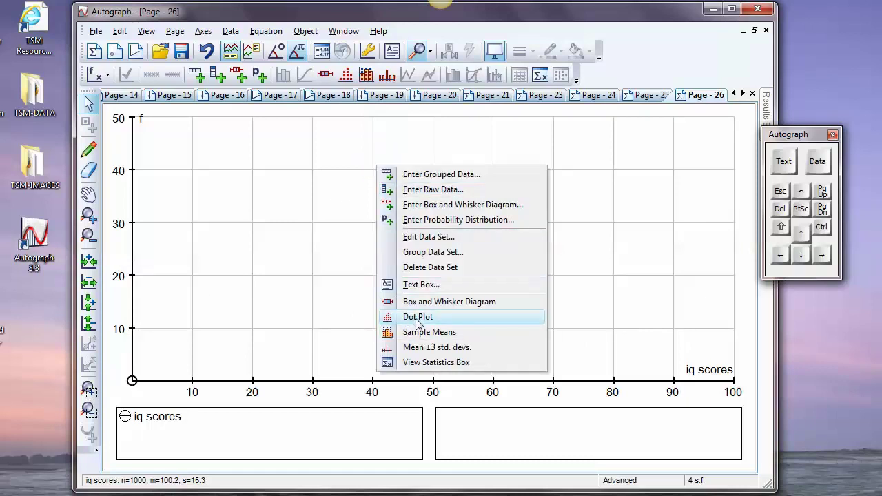
{"action": "left_click", "coordinate": [416, 319]}
{"action": "left_click", "coordinate": [114, 112]}
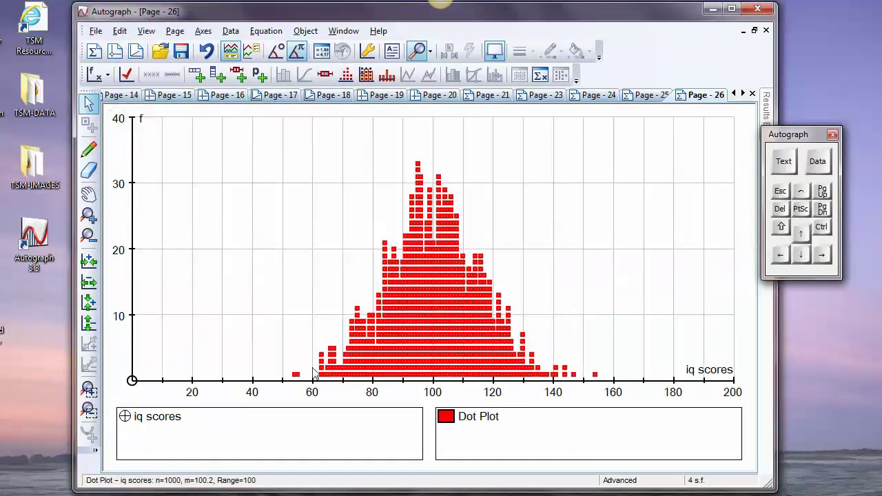
{"action": "right_click", "coordinate": [535, 179]}
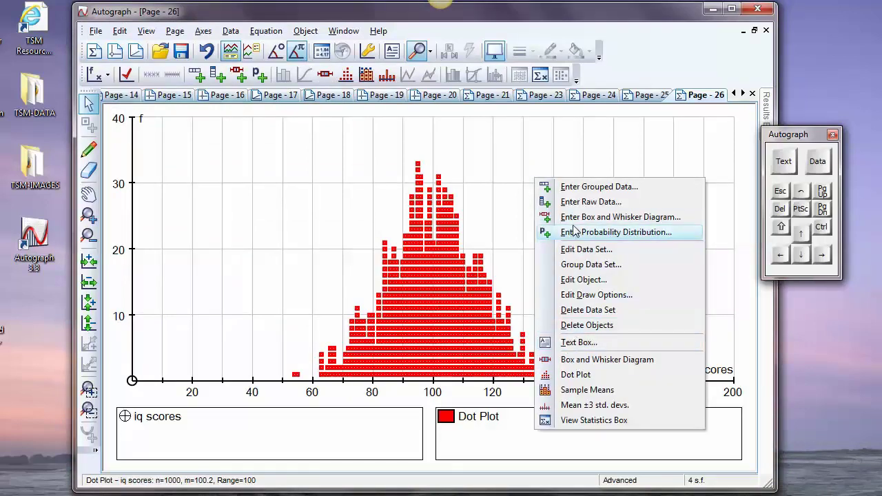
{"action": "left_click", "coordinate": [604, 270]}
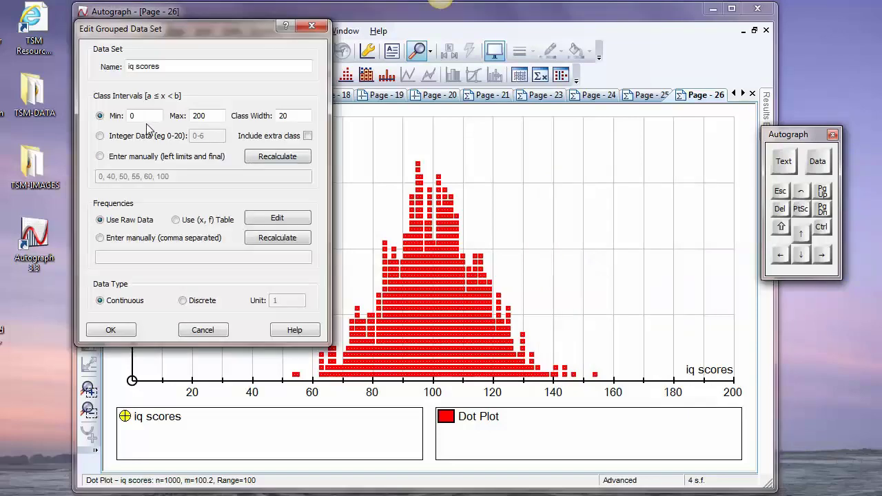
{"action": "left_click", "coordinate": [280, 161]}
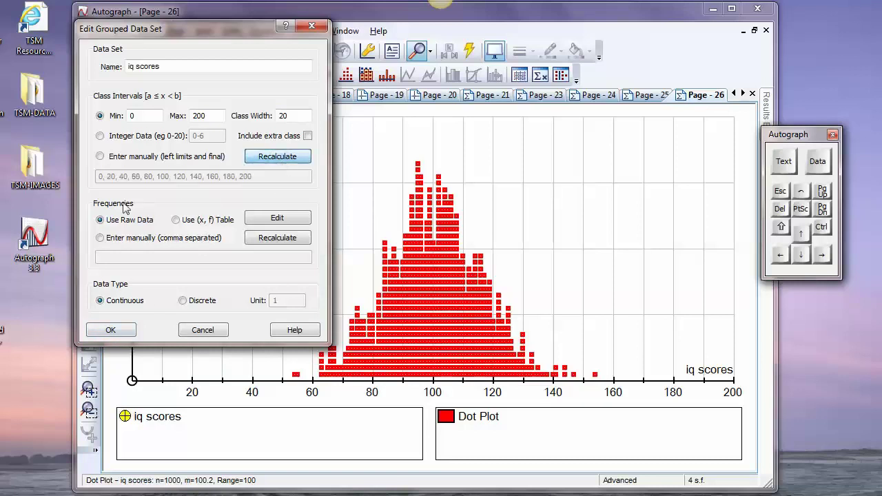
{"action": "left_click", "coordinate": [269, 239]}
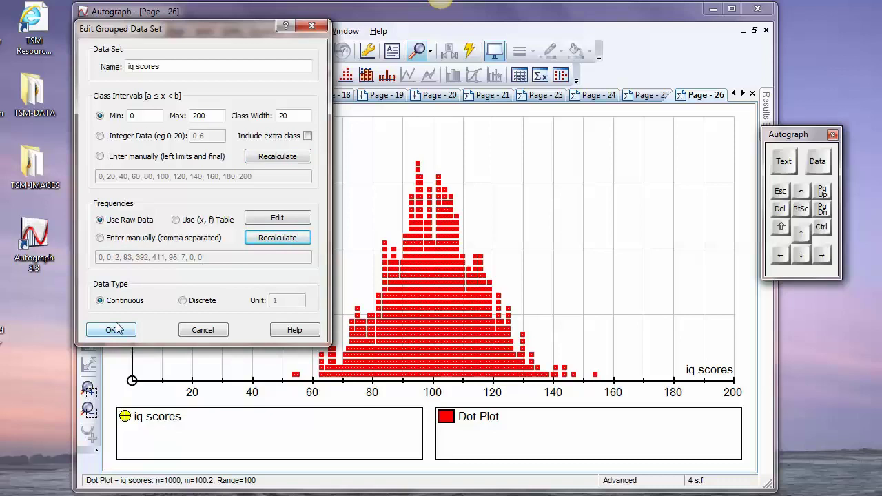
{"action": "left_click", "coordinate": [185, 301]}
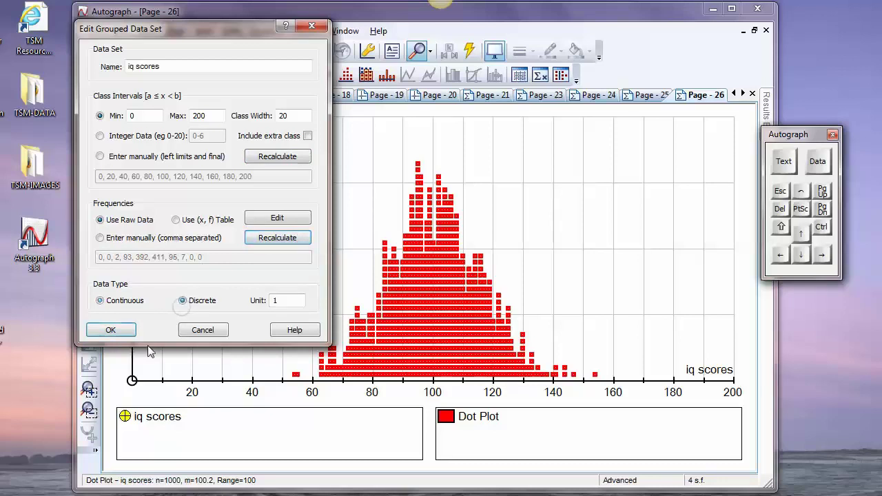
{"action": "left_click", "coordinate": [111, 332]}
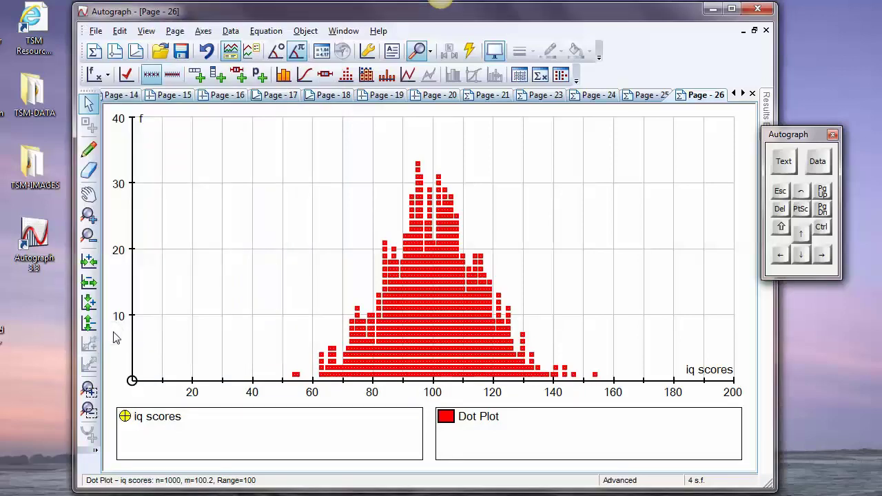
{"action": "right_click", "coordinate": [322, 177]}
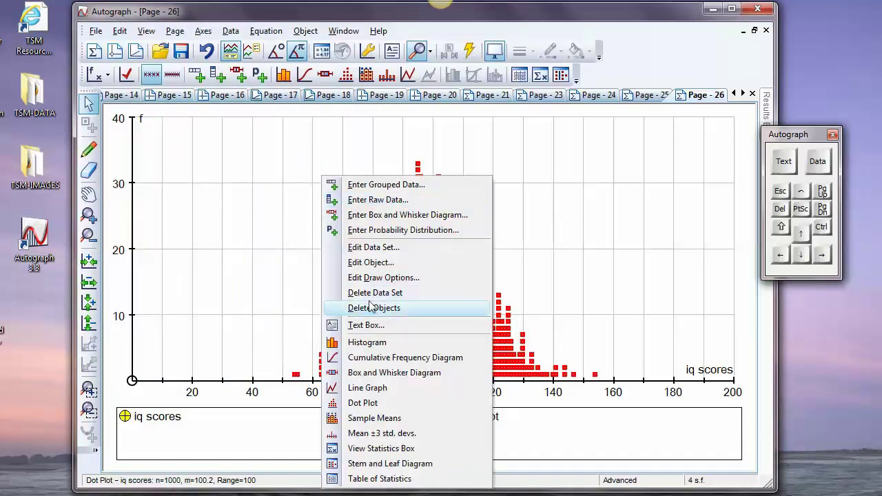
{"action": "left_click", "coordinate": [364, 342]}
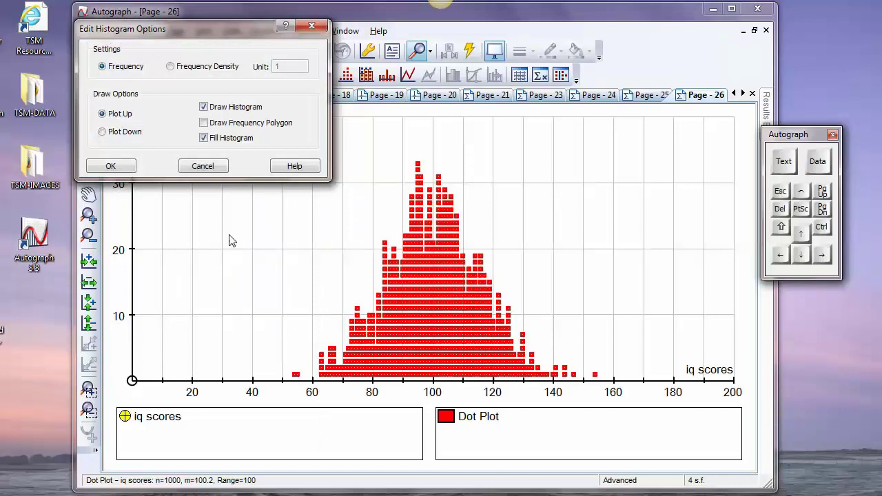
{"action": "left_click", "coordinate": [111, 168]}
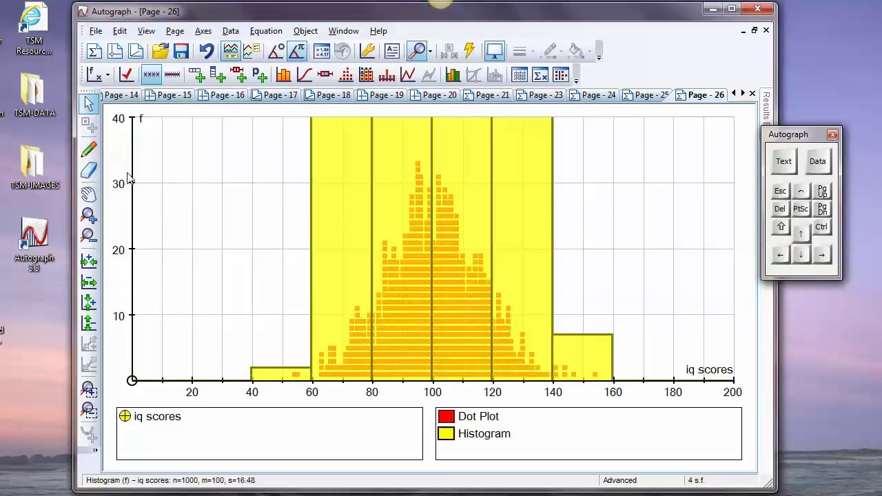
{"action": "left_click", "coordinate": [126, 75]}
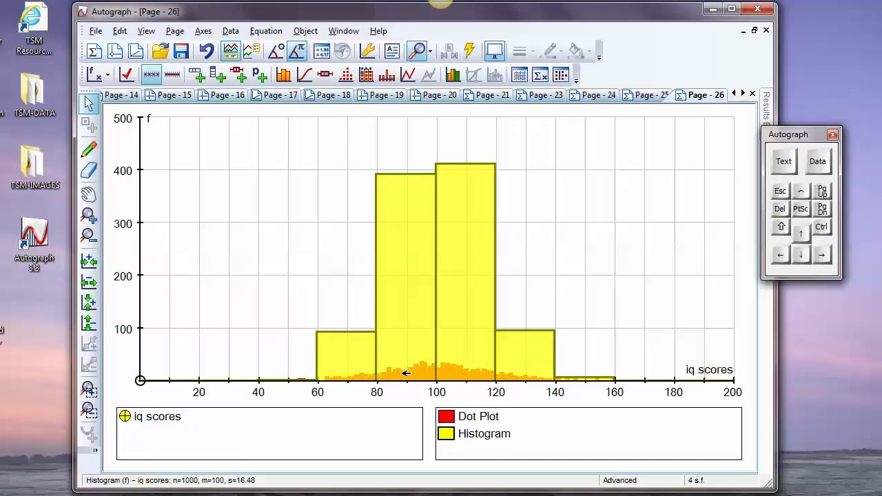
Add a Normal distribution fitted to the data, plotting N(100.2, 234) over the histogram
{"action": "right_click", "coordinate": [575, 276]}
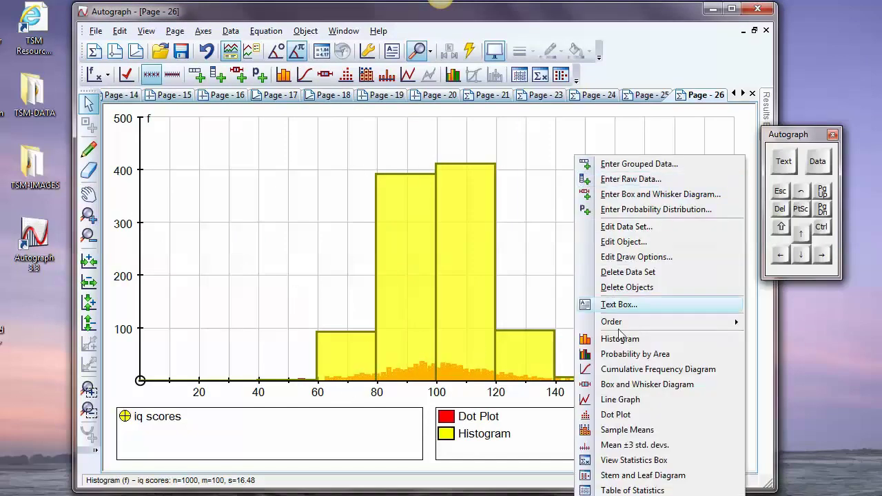
{"action": "left_click", "coordinate": [623, 211]}
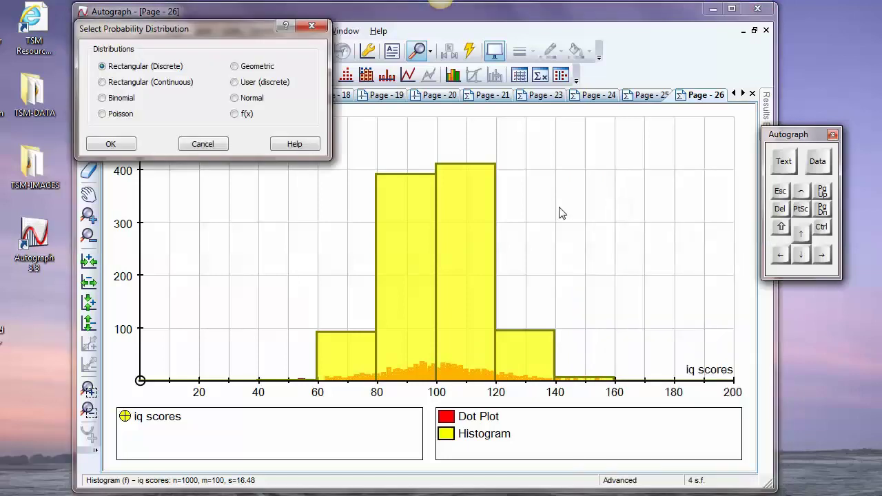
{"action": "left_click", "coordinate": [235, 98]}
{"action": "left_click", "coordinate": [113, 143]}
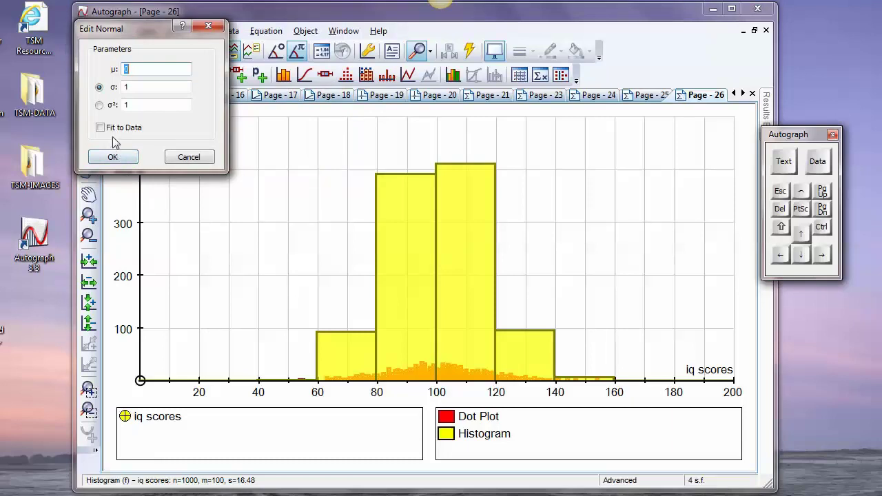
{"action": "left_click_drag", "start_coordinate": [141, 29], "coordinate": [209, 129]}
{"action": "left_click", "coordinate": [169, 228]}
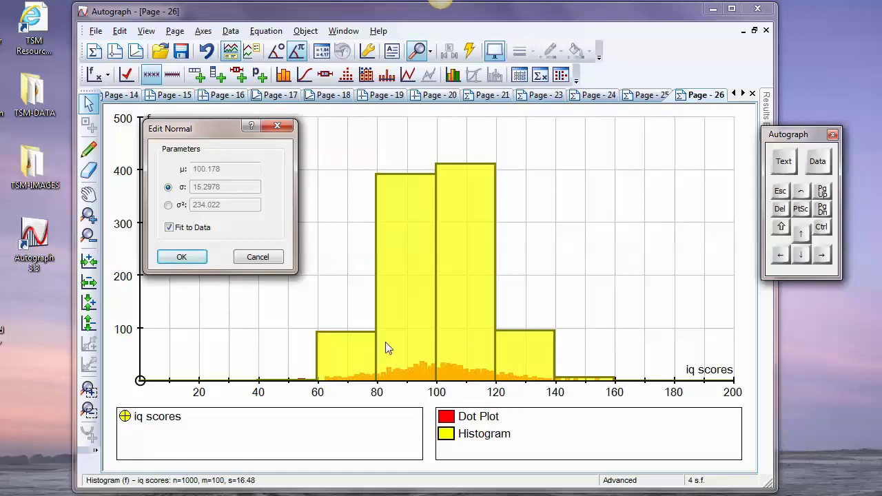
{"action": "left_click", "coordinate": [181, 261]}
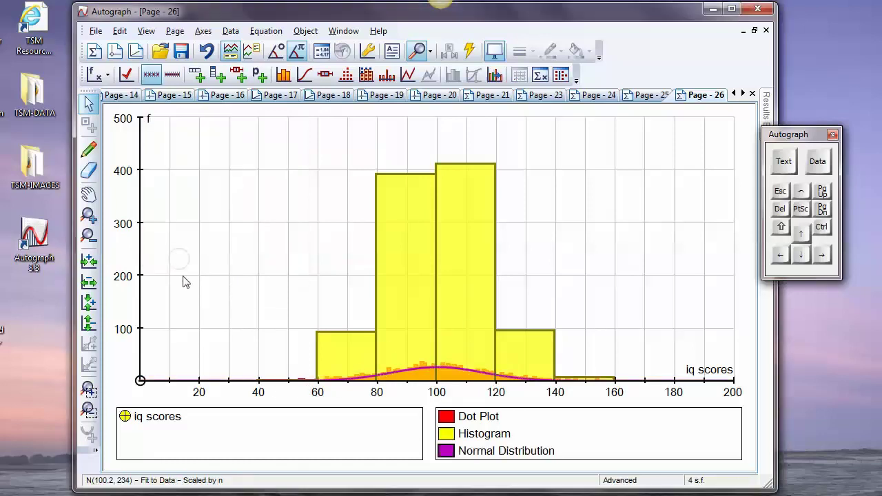
Switch the histogram to frequency density with unit 20
{"action": "left_click", "coordinate": [361, 213]}
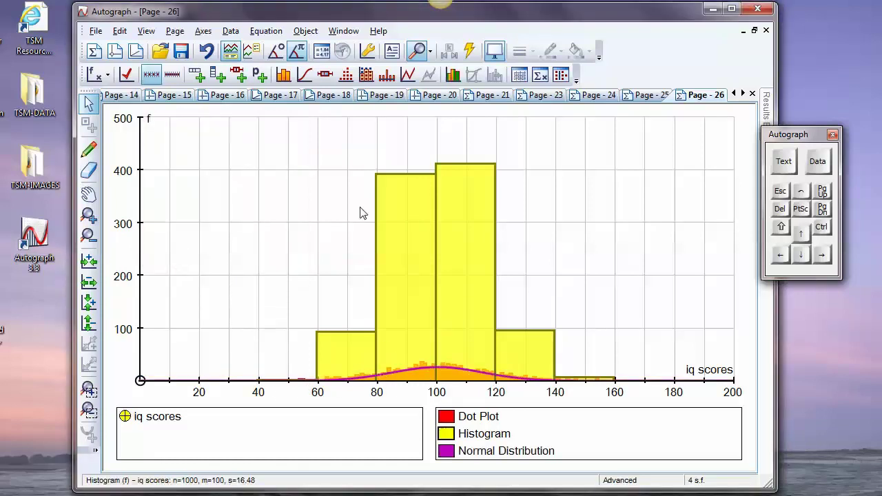
{"action": "double_click", "coordinate": [403, 202]}
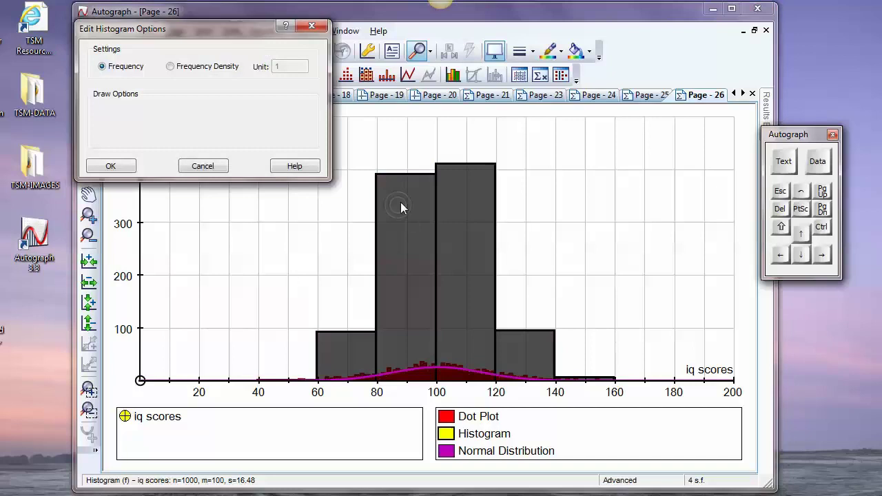
{"action": "left_click", "coordinate": [170, 67]}
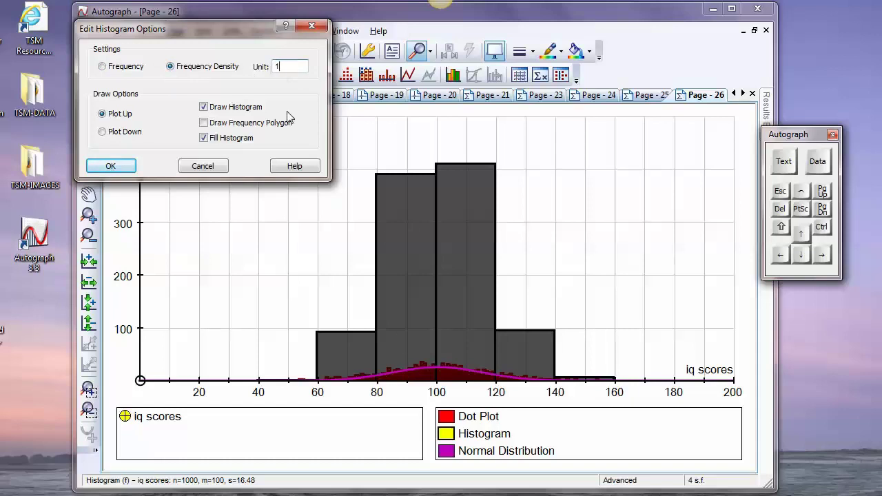
{"action": "double_click", "coordinate": [285, 69]}
{"action": "left_click", "coordinate": [758, 229]}
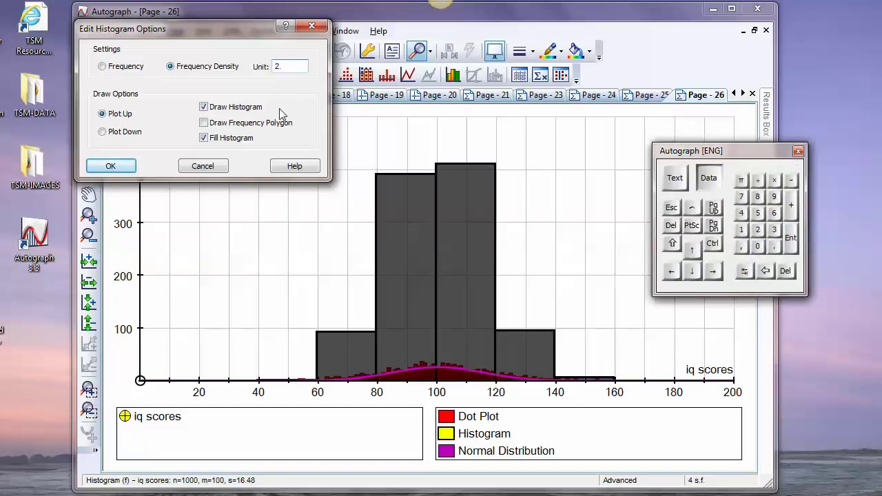
{"action": "type", "text": "0"}
{"action": "left_click", "coordinate": [112, 166]}
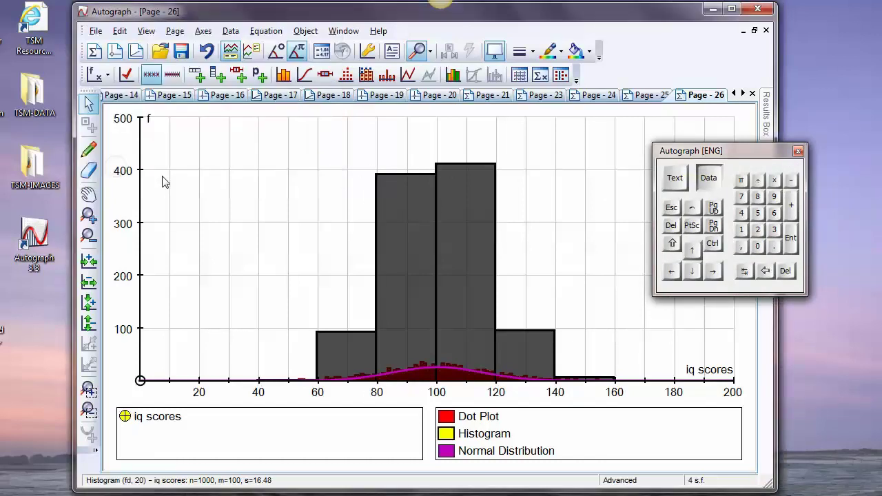
{"action": "left_click", "coordinate": [325, 284]}
Change the histogram's frequency density unit to 10
{"action": "double_click", "coordinate": [400, 228]}
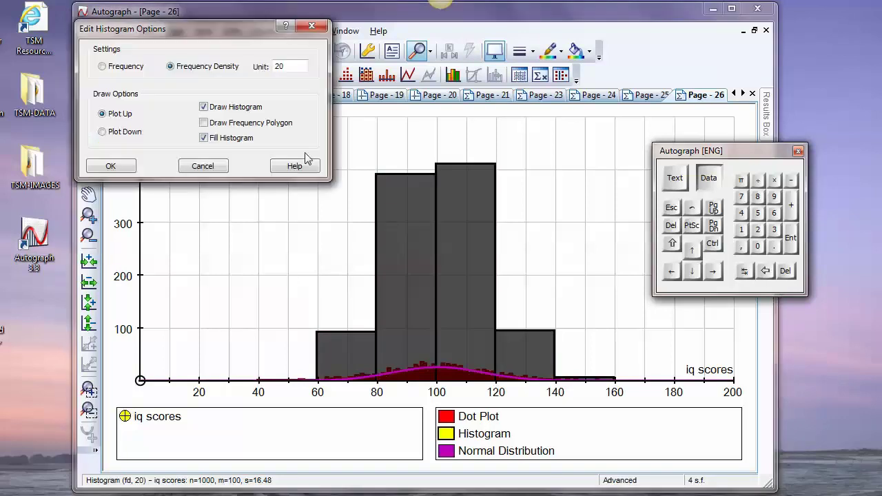
{"action": "double_click", "coordinate": [277, 71]}
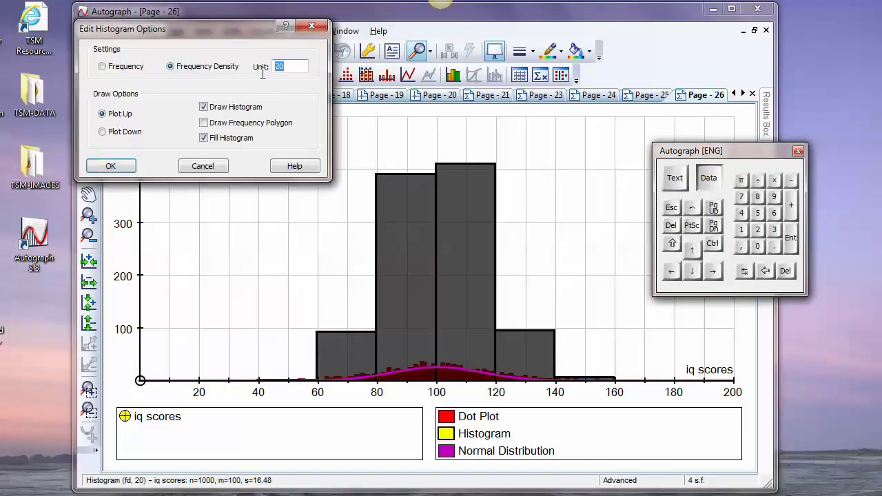
{"action": "left_click", "coordinate": [741, 229]}
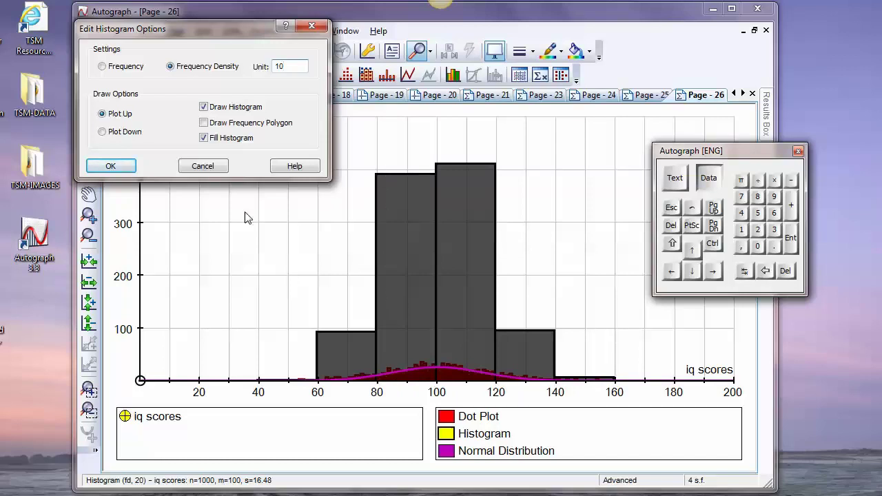
{"action": "left_click", "coordinate": [115, 168]}
{"action": "left_click", "coordinate": [252, 297]}
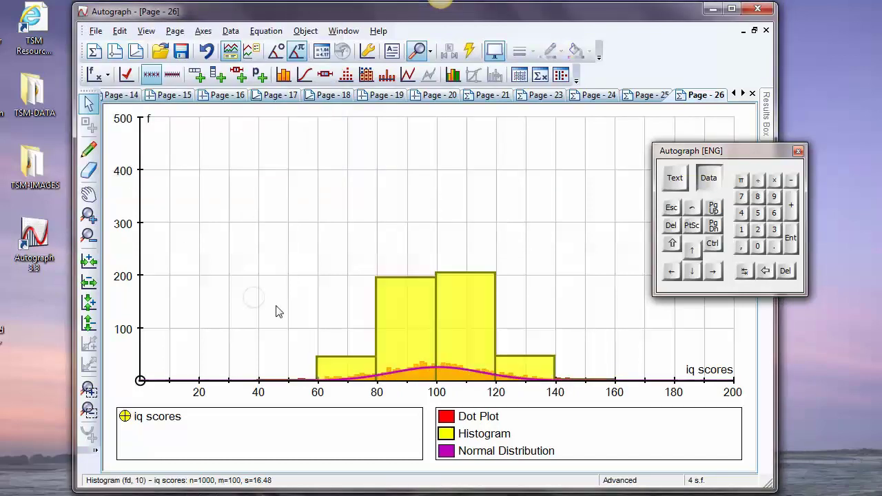
Set the density unit to 1 and autoscale the axes to fit the histogram
{"action": "double_click", "coordinate": [396, 302]}
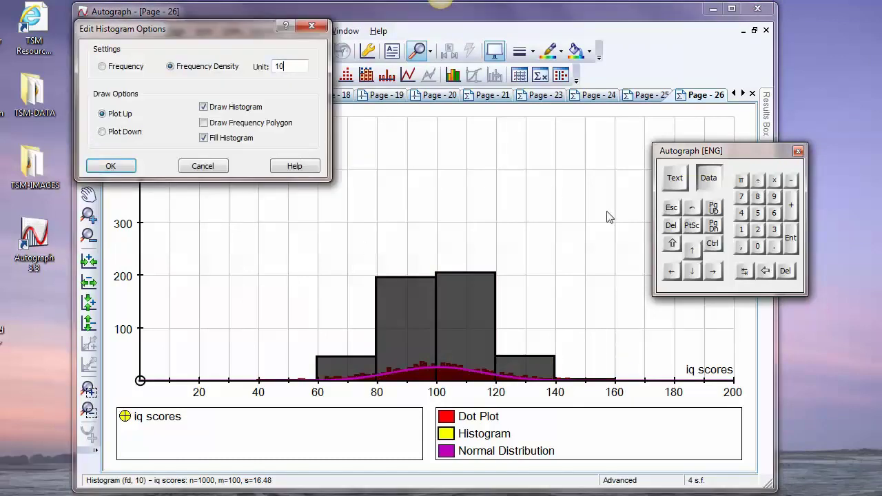
{"action": "left_click", "coordinate": [764, 272]}
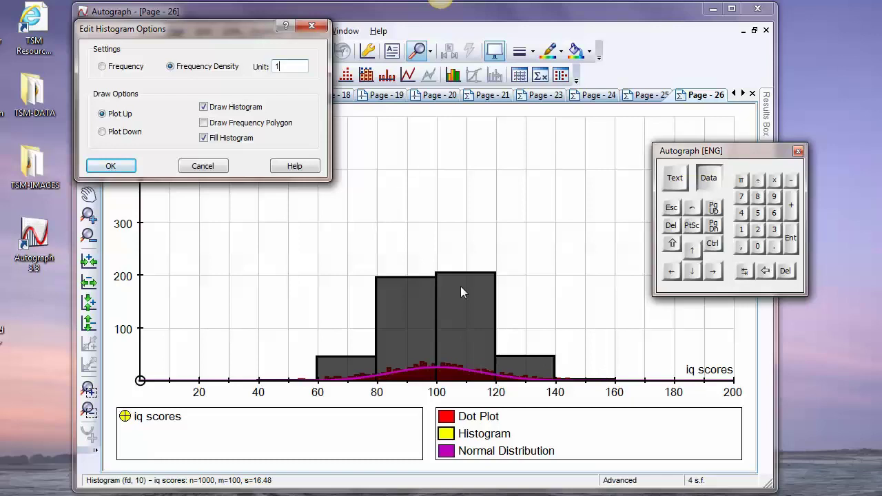
{"action": "left_click", "coordinate": [110, 166]}
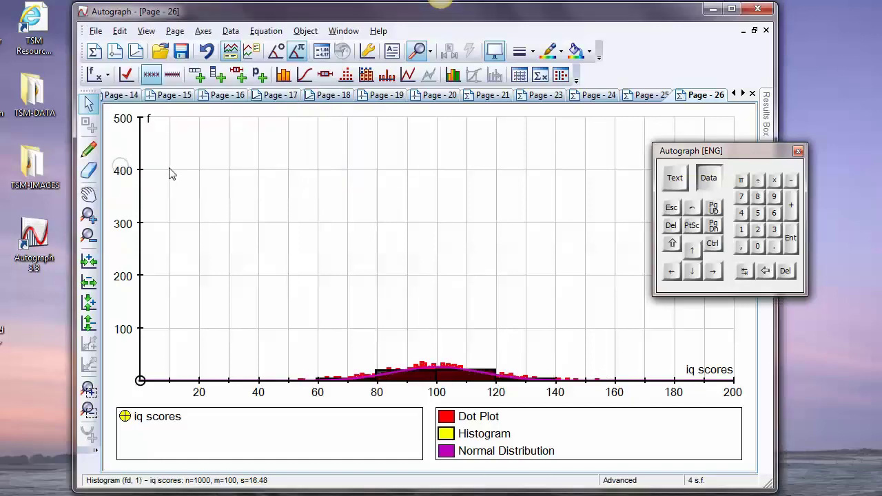
{"action": "left_click", "coordinate": [126, 75]}
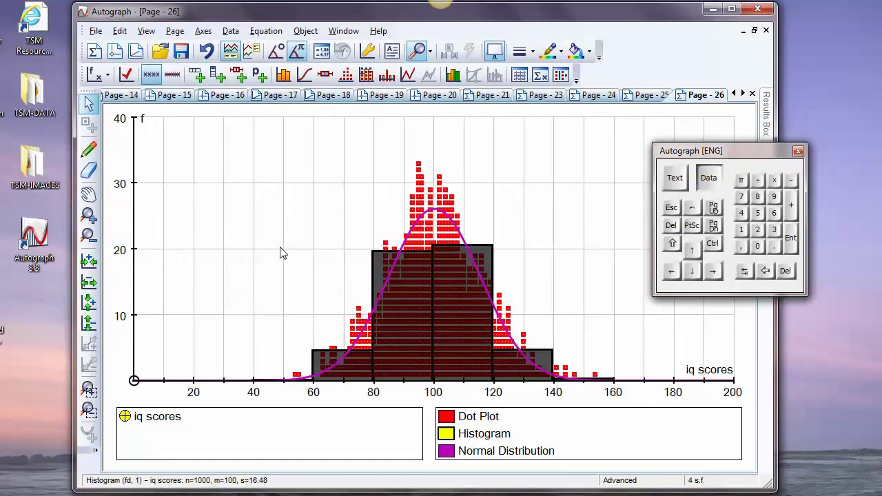
{"action": "left_click", "coordinate": [266, 259]}
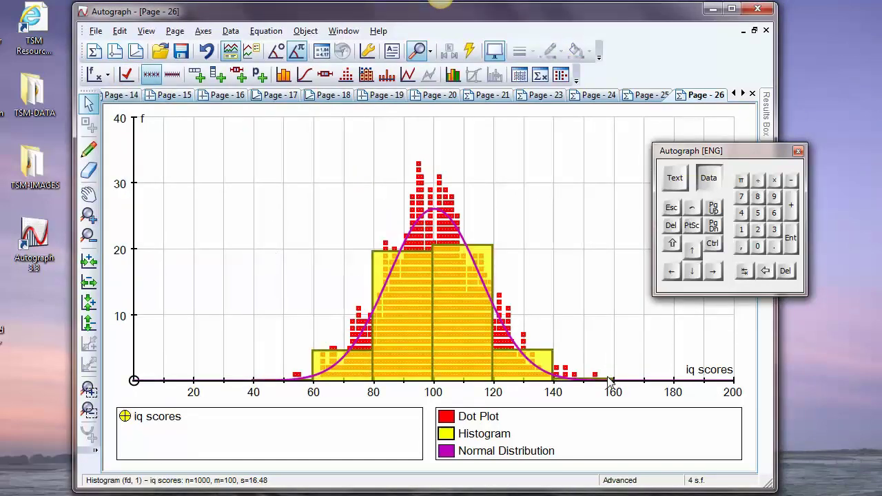
Delete the dot plot, leaving only the histogram and fitted normal curve
{"action": "left_click", "coordinate": [421, 183]}
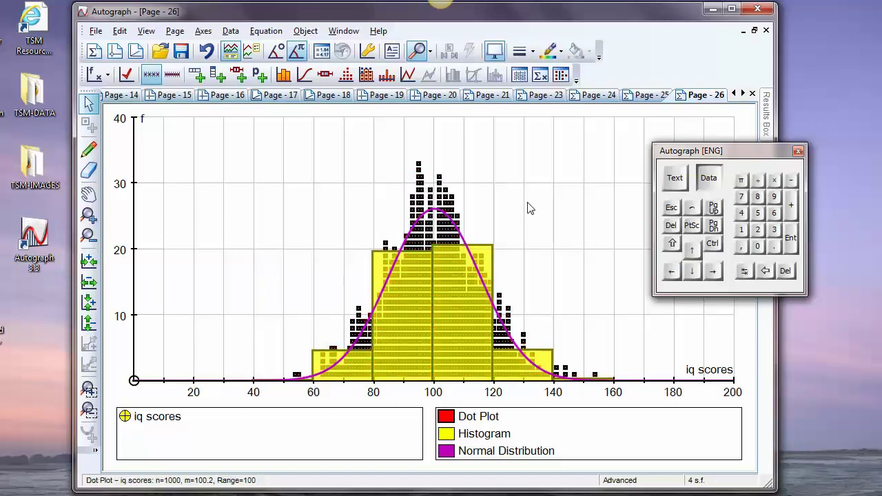
{"action": "left_click", "coordinate": [672, 226]}
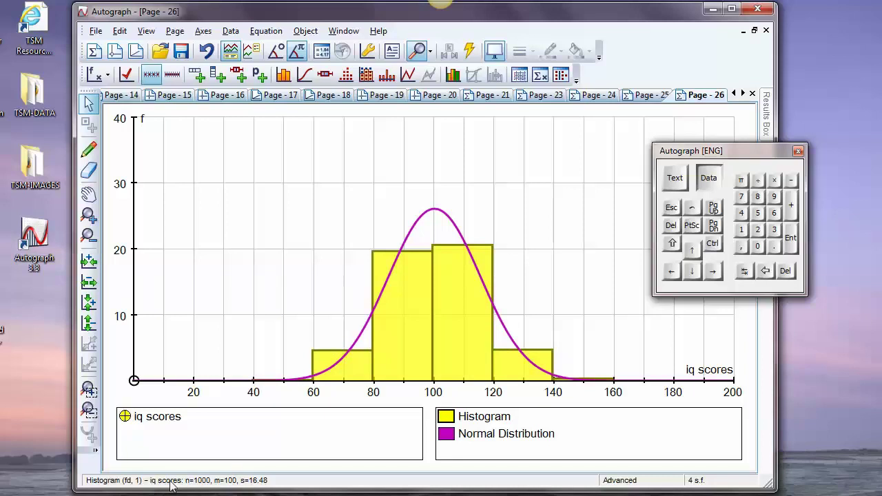
{"action": "left_click", "coordinate": [461, 433]}
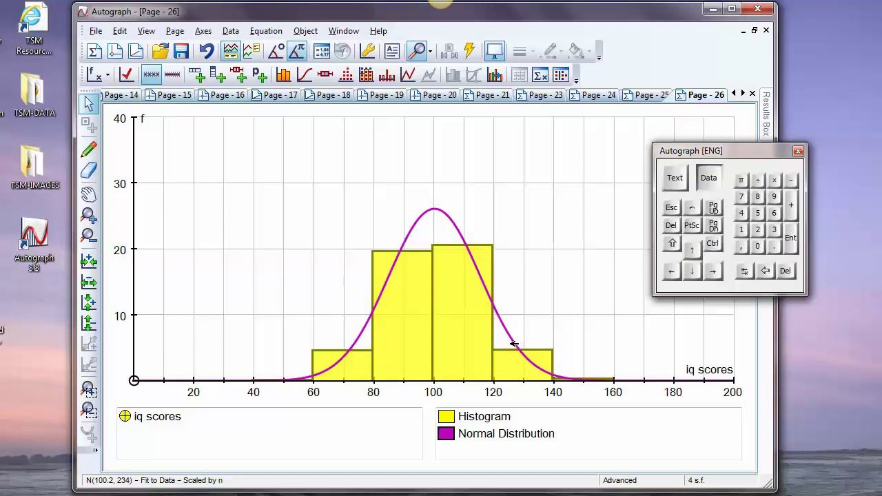
{"action": "left_click", "coordinate": [706, 178]}
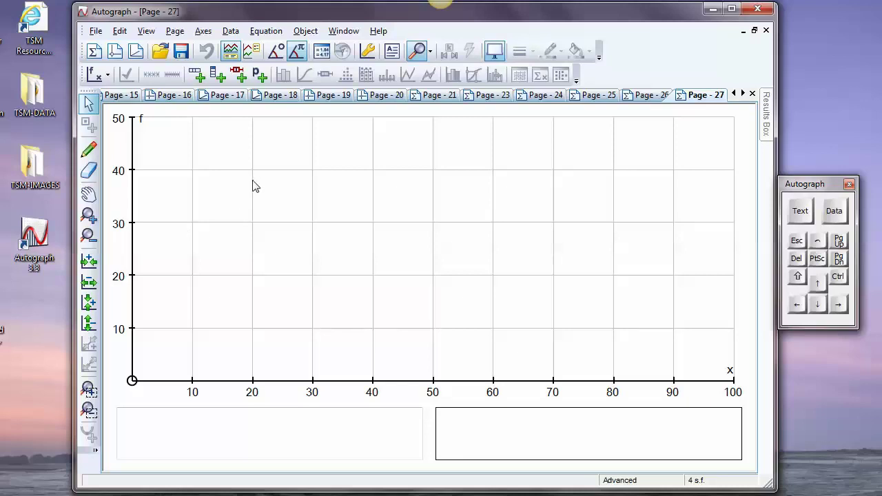
Open the 7500 weights spreadsheet from TSM-DATA, then minimize it and return to Autograph's page 27
{"action": "left_click", "coordinate": [36, 101]}
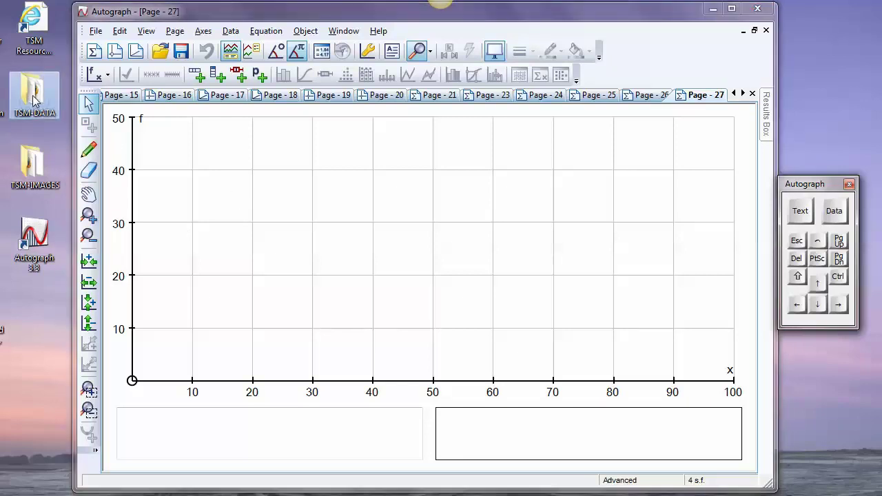
{"action": "double_click", "coordinate": [36, 101]}
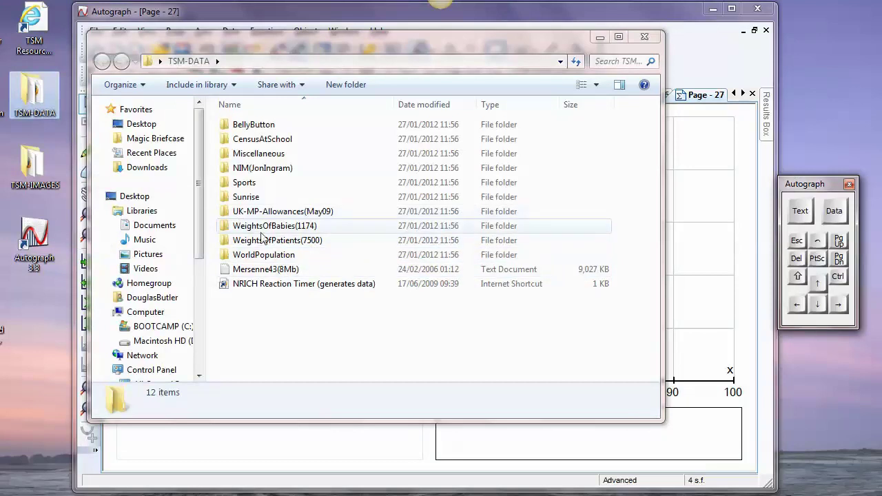
{"action": "double_click", "coordinate": [224, 240]}
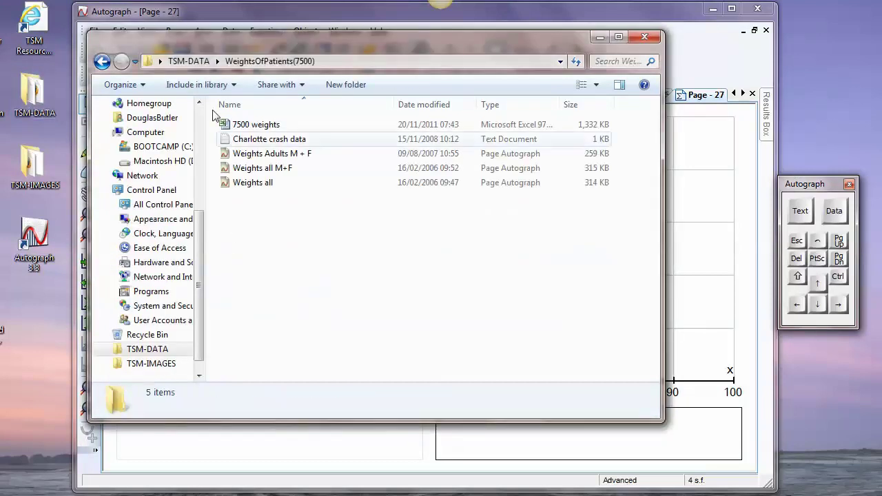
{"action": "double_click", "coordinate": [238, 127]}
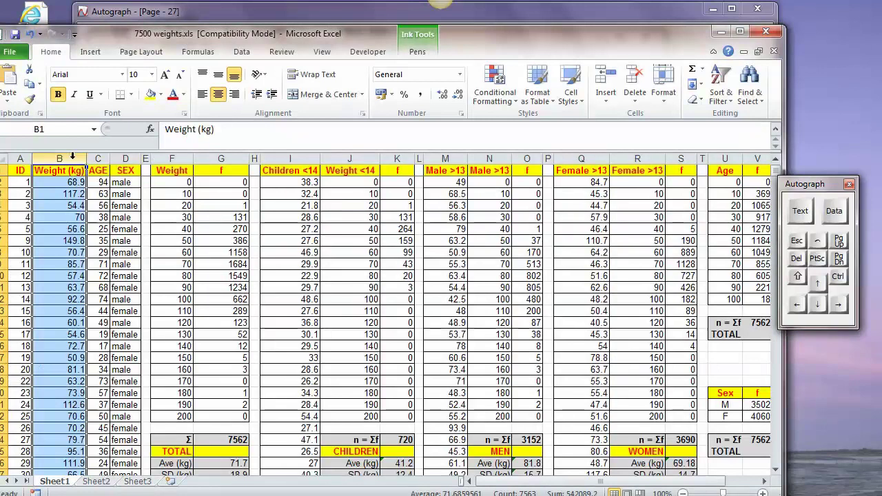
{"action": "left_click", "coordinate": [722, 32]}
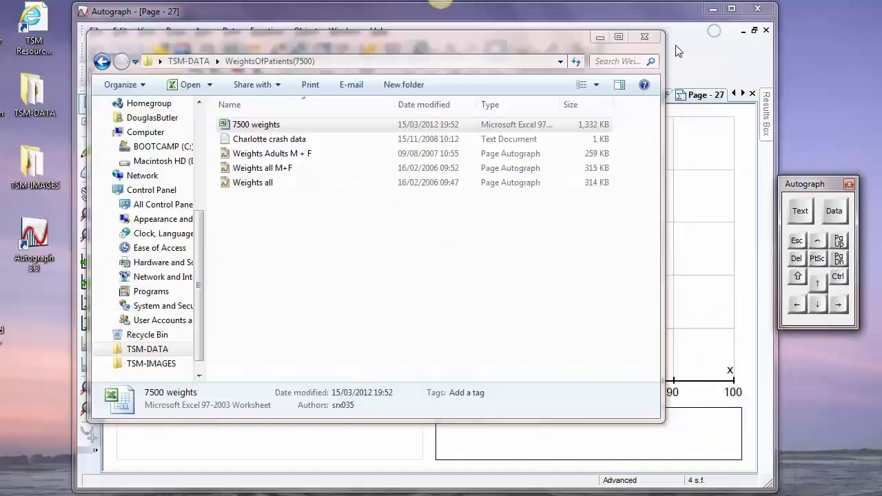
{"action": "left_click", "coordinate": [679, 51]}
Paste the copied weights as a raw data set named Weight (kg), using the column header as its name and x-axis label
{"action": "right_click", "coordinate": [244, 174]}
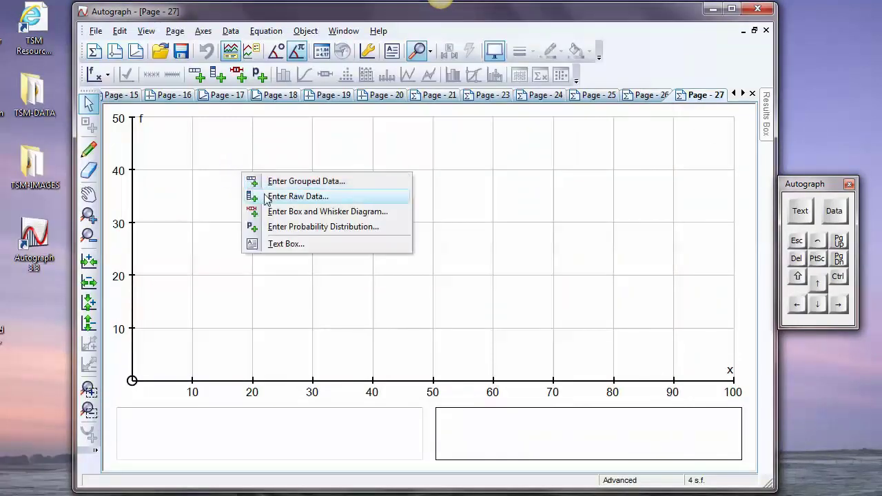
{"action": "left_click", "coordinate": [268, 197]}
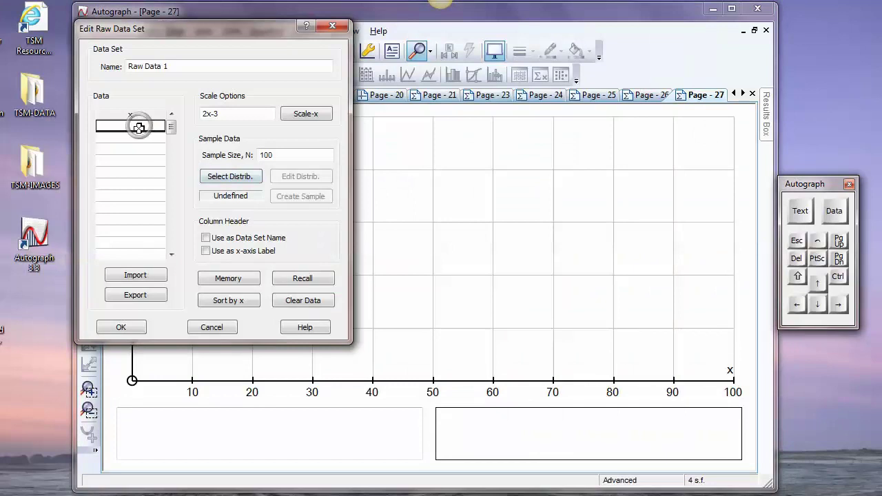
{"action": "right_click", "coordinate": [152, 126]}
{"action": "left_click", "coordinate": [169, 163]}
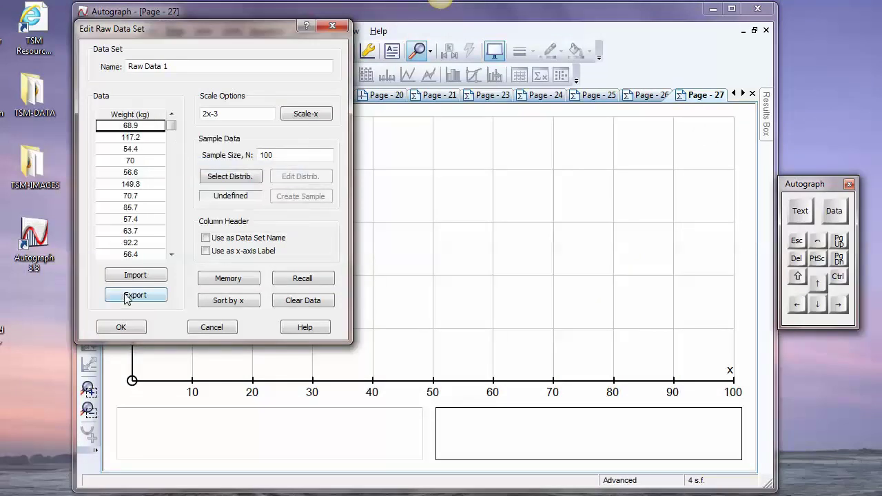
{"action": "left_click", "coordinate": [205, 238]}
{"action": "left_click", "coordinate": [205, 251]}
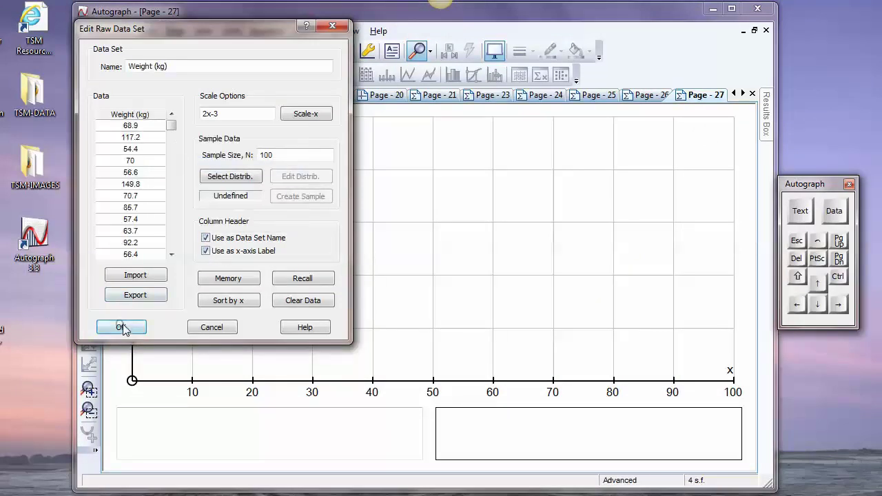
{"action": "left_click", "coordinate": [122, 326]}
Group the weights into classes of width 20 from 0 to 200 and draw them as a histogram
{"action": "right_click", "coordinate": [348, 178]}
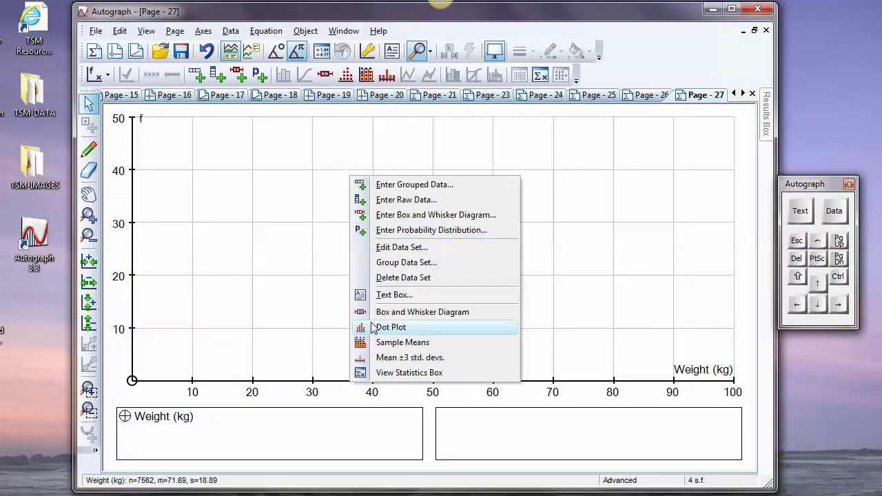
{"action": "left_click", "coordinate": [390, 266]}
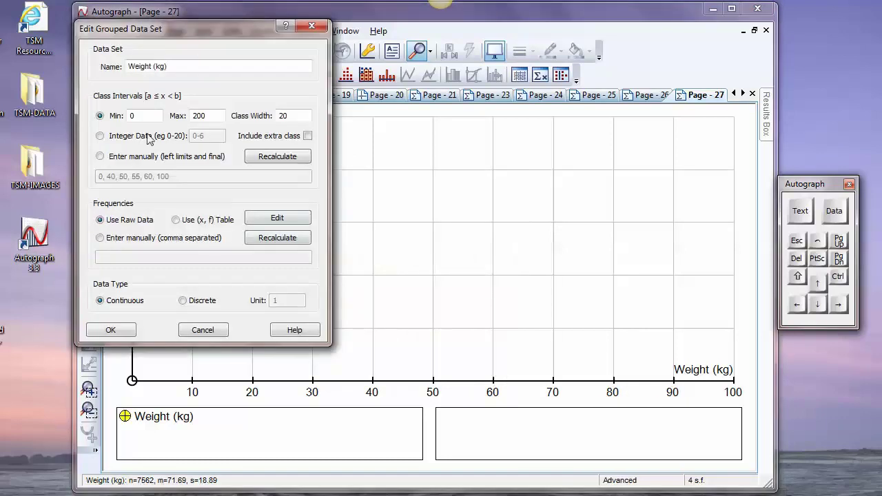
{"action": "left_click", "coordinate": [109, 331]}
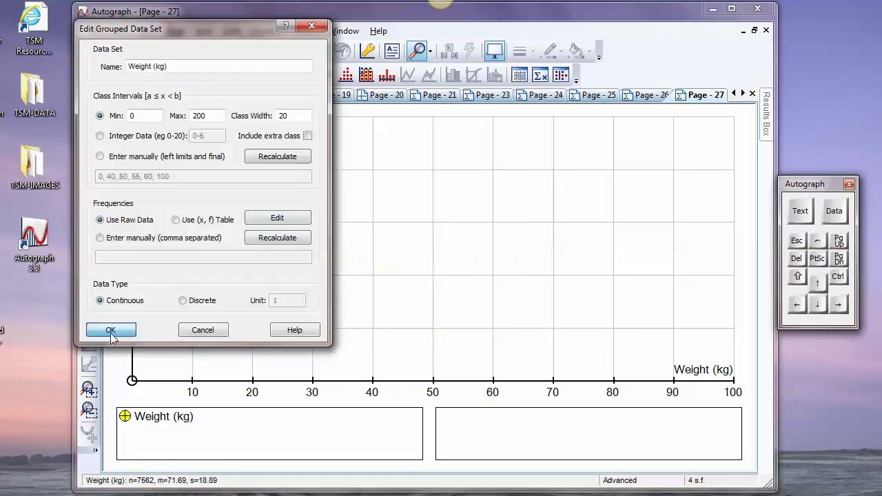
{"action": "right_click", "coordinate": [347, 244]}
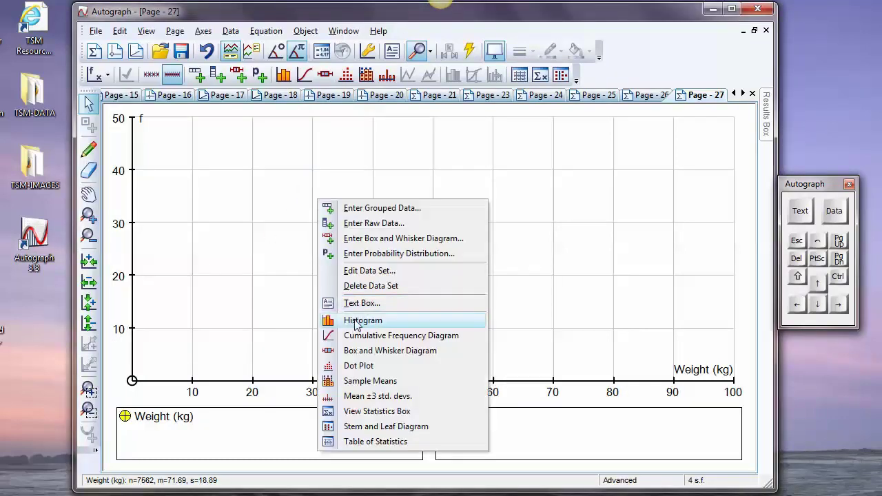
{"action": "left_click", "coordinate": [356, 322]}
{"action": "left_click", "coordinate": [117, 167]}
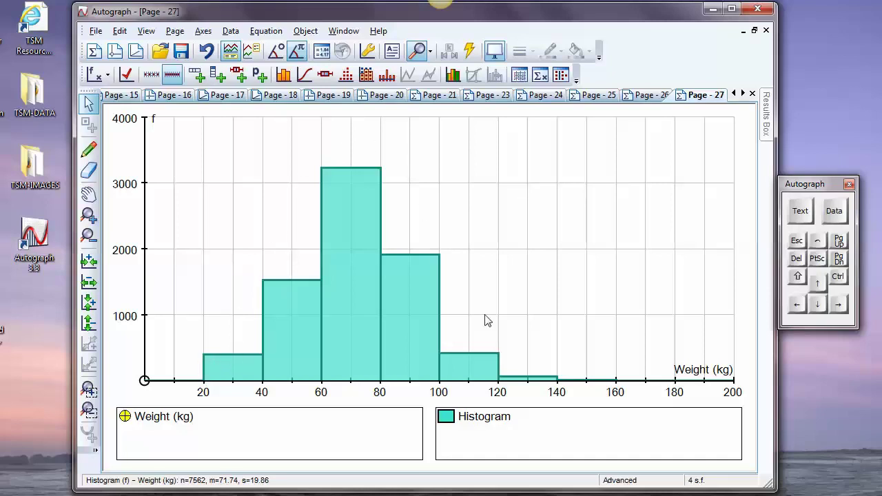
Open the Sample Means tool with sample size 5 and move its window off the histogram
{"action": "left_click", "coordinate": [367, 78]}
{"action": "left_click_drag", "start_coordinate": [171, 112], "coordinate": [591, 118]}
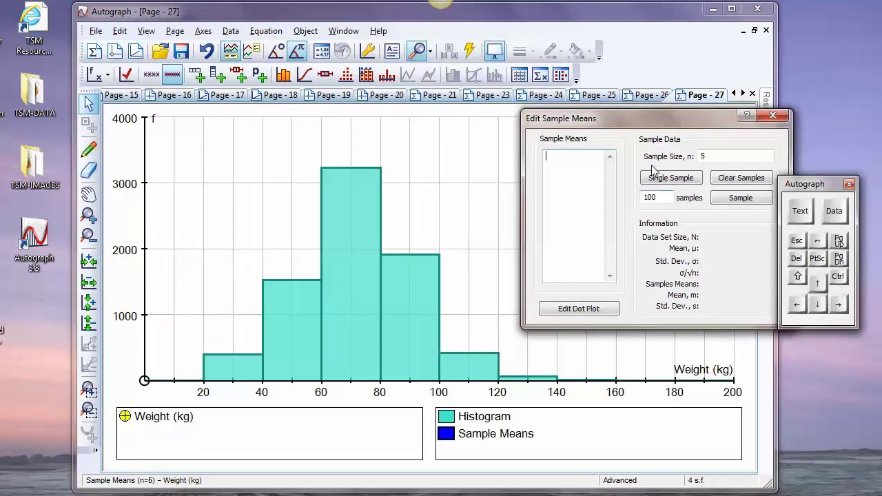
{"action": "left_click_drag", "start_coordinate": [670, 115], "coordinate": [612, 96]}
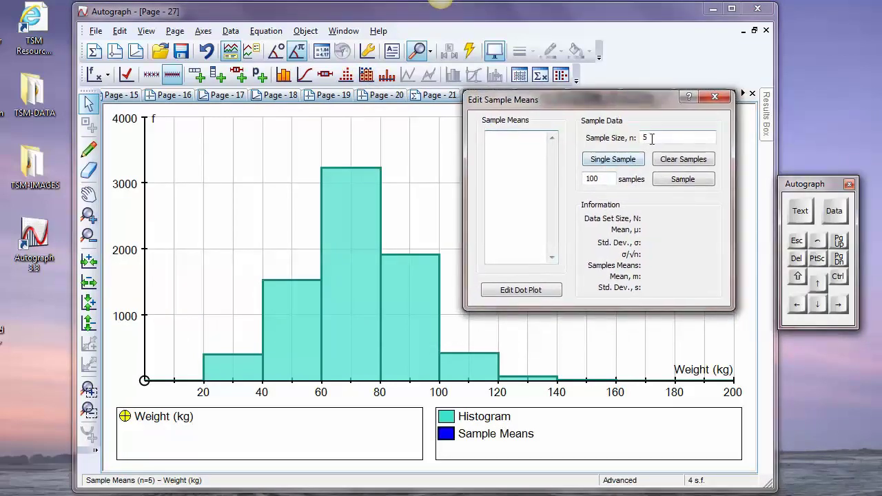
Draw single size-5 samples repeatedly, building up a dot plot of their means
{"action": "left_click", "coordinate": [617, 159]}
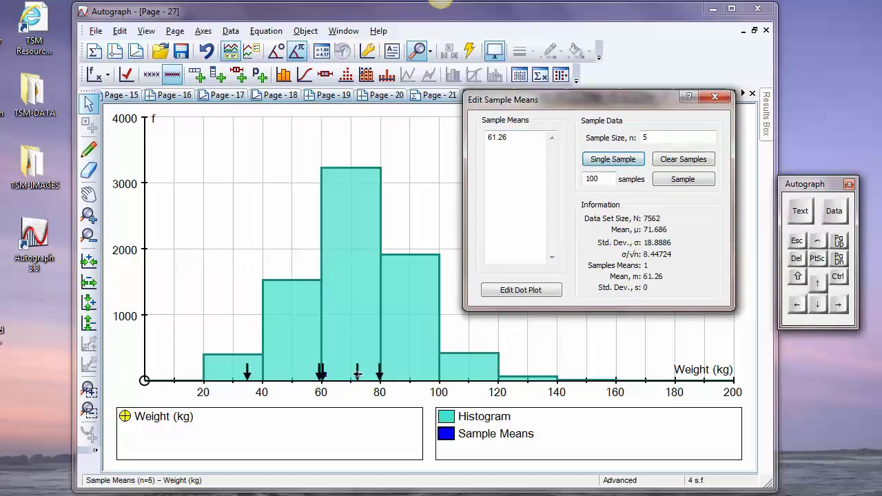
{"action": "left_click", "coordinate": [619, 162]}
{"action": "left_click", "coordinate": [618, 162]}
{"action": "left_click", "coordinate": [618, 163]}
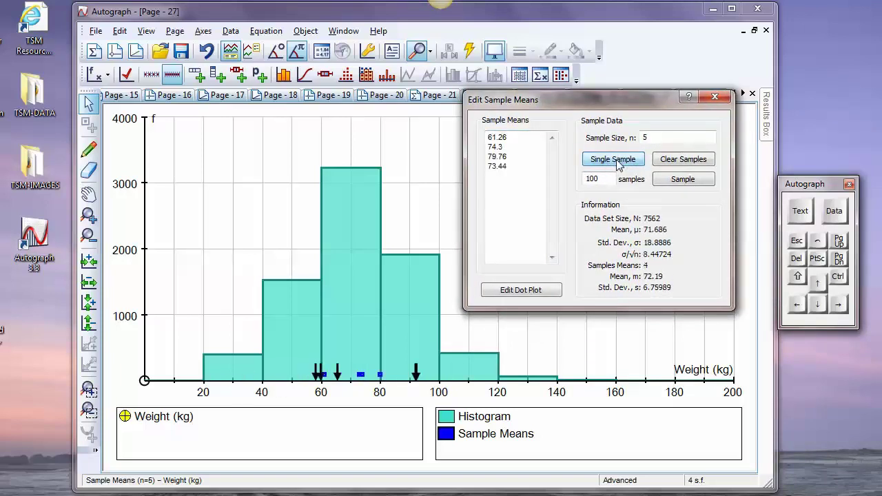
{"action": "left_click", "coordinate": [617, 163]}
{"action": "left_click", "coordinate": [617, 162]}
{"action": "left_click", "coordinate": [617, 163]}
{"action": "left_click", "coordinate": [616, 162]}
{"action": "left_click", "coordinate": [615, 161]}
{"action": "left_click", "coordinate": [614, 162]}
{"action": "left_click", "coordinate": [614, 162]}
{"action": "left_click", "coordinate": [614, 162]}
{"action": "left_click", "coordinate": [614, 162]}
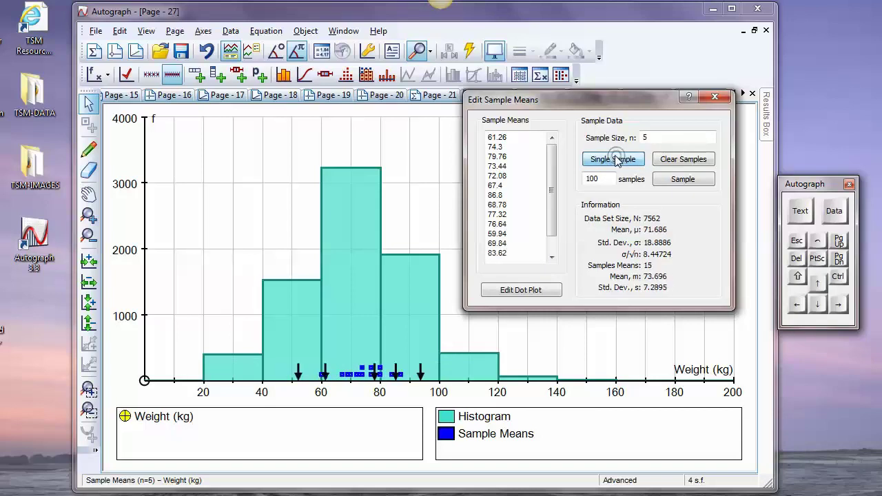
{"action": "left_click", "coordinate": [612, 162]}
{"action": "left_click", "coordinate": [613, 162]}
{"action": "left_click", "coordinate": [611, 162]}
{"action": "left_click", "coordinate": [612, 162]}
{"action": "left_click", "coordinate": [611, 162]}
{"action": "left_click", "coordinate": [611, 162]}
{"action": "left_click", "coordinate": [610, 162]}
{"action": "left_click", "coordinate": [610, 162]}
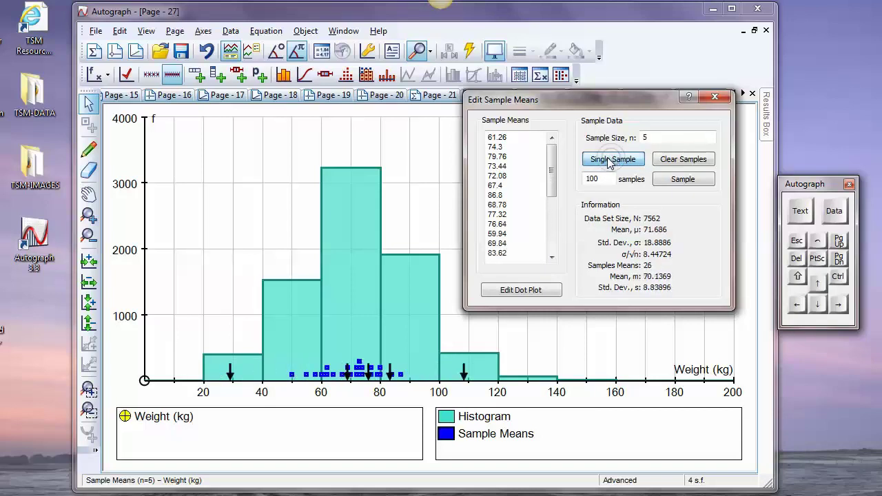
{"action": "left_click", "coordinate": [609, 163]}
{"action": "left_click", "coordinate": [609, 163]}
{"action": "left_click", "coordinate": [609, 163]}
{"action": "left_click", "coordinate": [609, 164]}
{"action": "left_click", "coordinate": [609, 164]}
{"action": "left_click", "coordinate": [607, 164]}
{"action": "left_click", "coordinate": [607, 165]}
{"action": "left_click", "coordinate": [606, 167]}
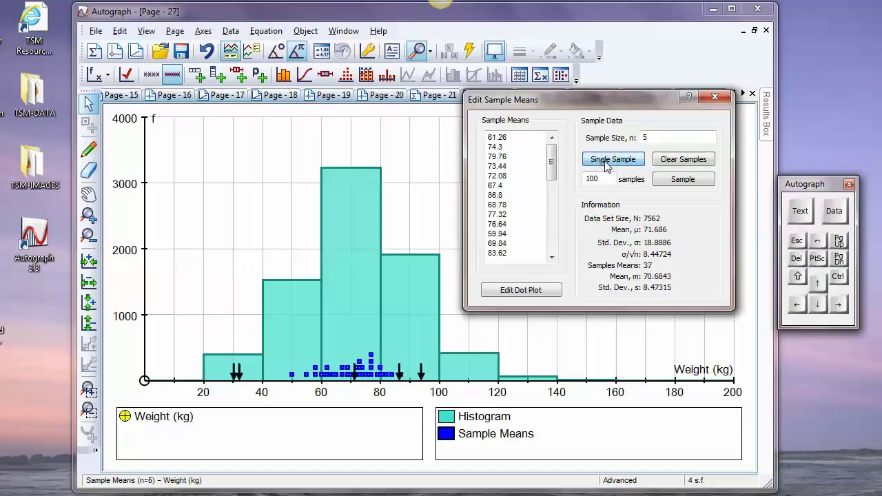
{"action": "left_click", "coordinate": [606, 167]}
{"action": "left_click", "coordinate": [605, 167]}
{"action": "left_click", "coordinate": [605, 168]}
{"action": "left_click", "coordinate": [605, 169]}
{"action": "left_click", "coordinate": [605, 168]}
{"action": "left_click", "coordinate": [604, 169]}
{"action": "left_click", "coordinate": [604, 169]}
{"action": "left_click", "coordinate": [604, 168]}
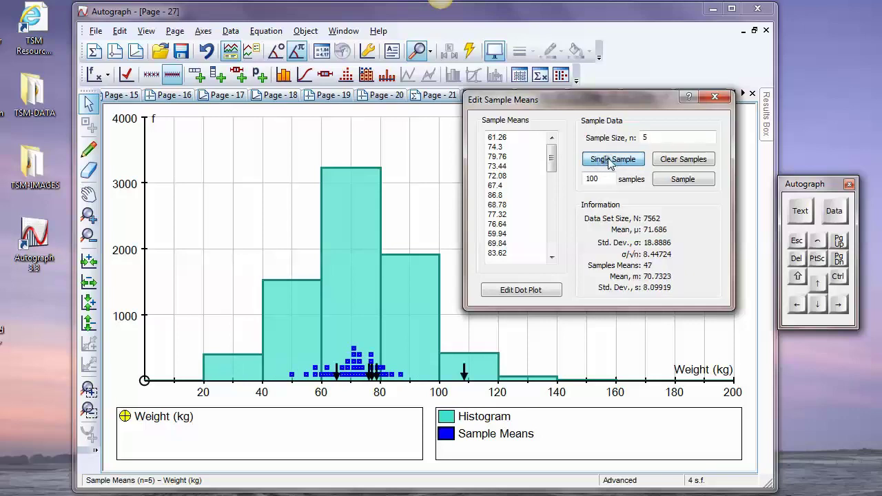
{"action": "left_click", "coordinate": [604, 170]}
{"action": "left_click", "coordinate": [604, 170]}
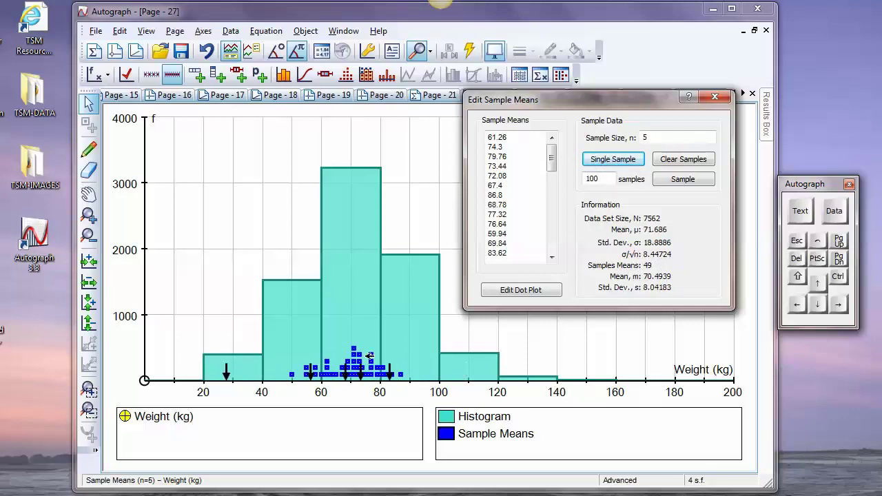
Add batches of 100 samples, bringing the total to 549 size-5 sample means
{"action": "left_click", "coordinate": [688, 183]}
{"action": "left_click", "coordinate": [688, 184]}
{"action": "left_click", "coordinate": [690, 183]}
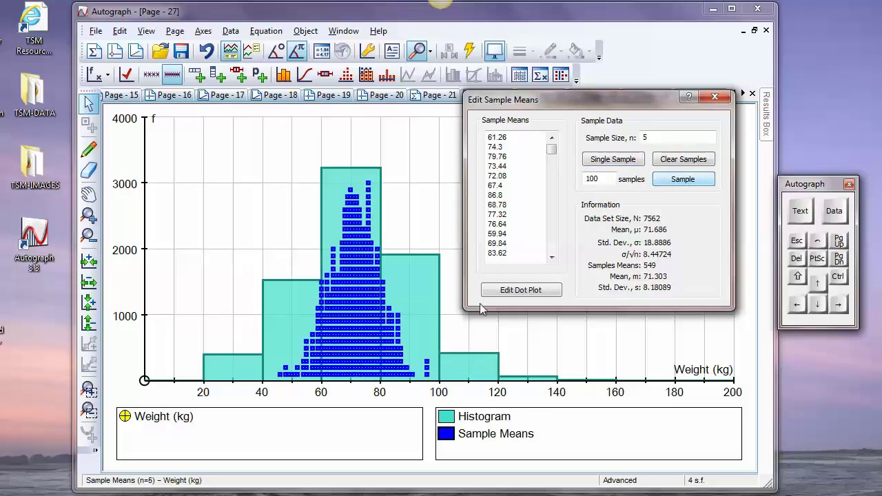
Clear the previous sample means and set the sample size to 480
{"action": "left_click", "coordinate": [681, 160]}
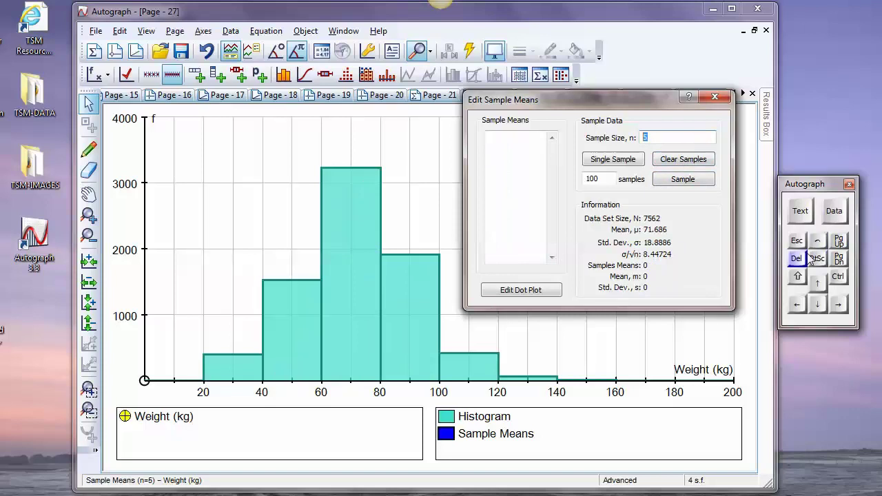
{"action": "left_click", "coordinate": [834, 211]}
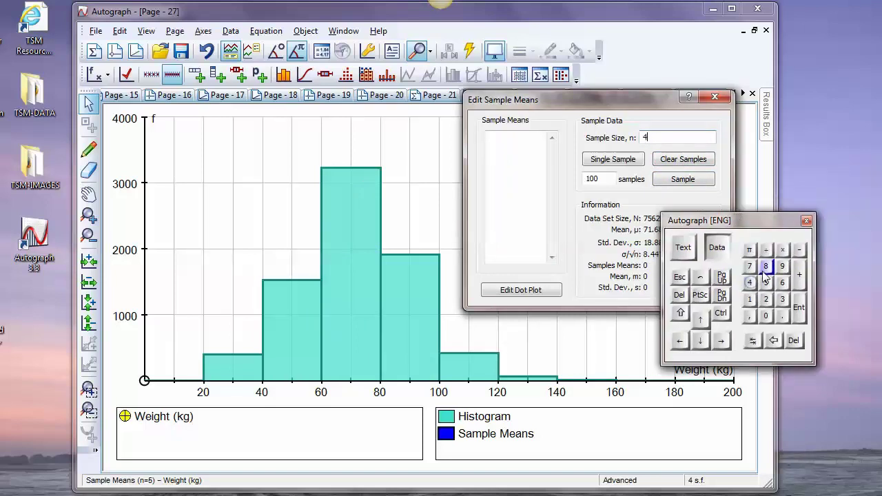
{"action": "type", "text": "480"}
Draw single size-480 samples repeatedly, starting a narrow column of means near 72 kg
{"action": "left_click", "coordinate": [613, 161]}
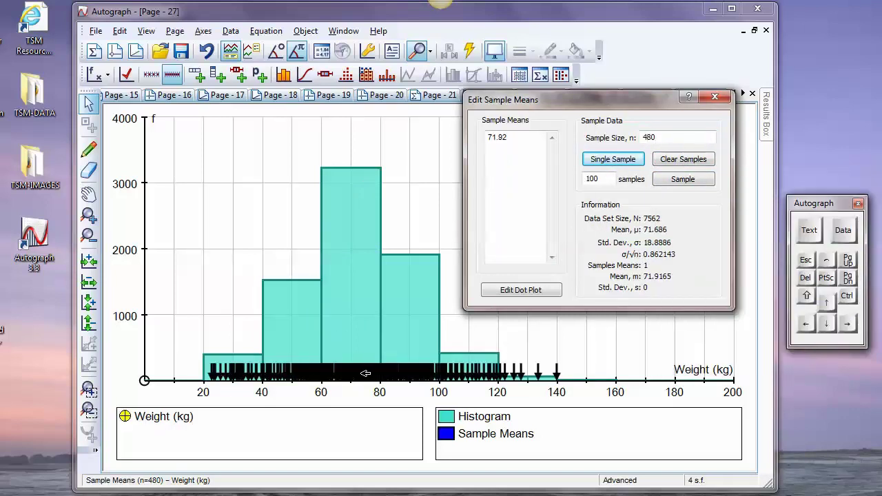
{"action": "left_click", "coordinate": [612, 161]}
{"action": "left_click", "coordinate": [612, 161]}
{"action": "left_click", "coordinate": [612, 161]}
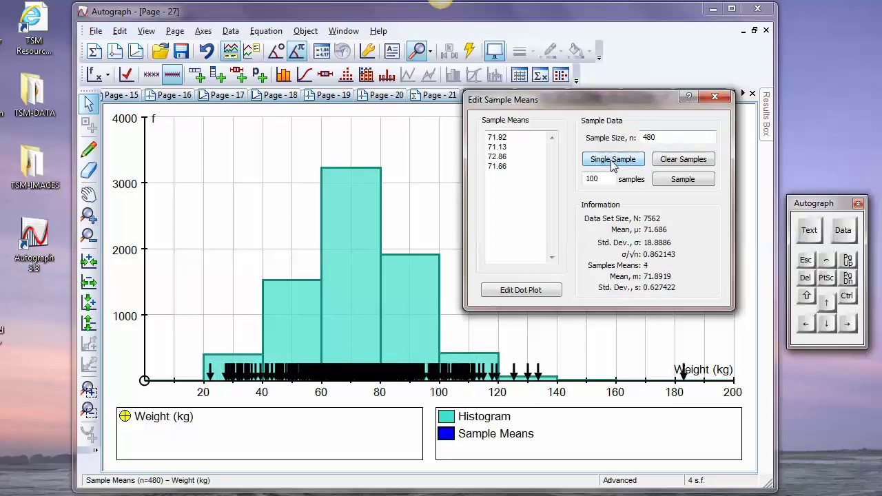
{"action": "left_click", "coordinate": [612, 161]}
{"action": "double_click", "coordinate": [612, 161]}
{"action": "double_click", "coordinate": [612, 162]}
{"action": "left_click", "coordinate": [612, 162]}
{"action": "double_click", "coordinate": [612, 162]}
{"action": "left_click", "coordinate": [612, 162]}
{"action": "double_click", "coordinate": [612, 161]}
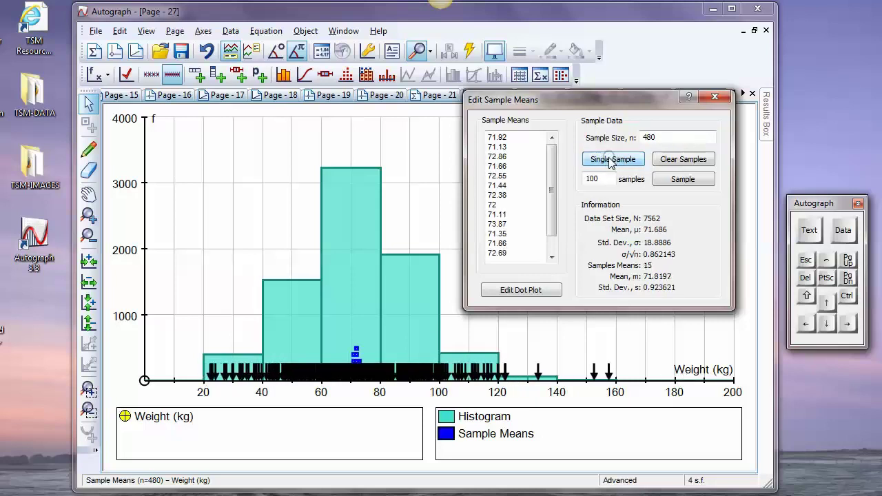
{"action": "double_click", "coordinate": [610, 161]}
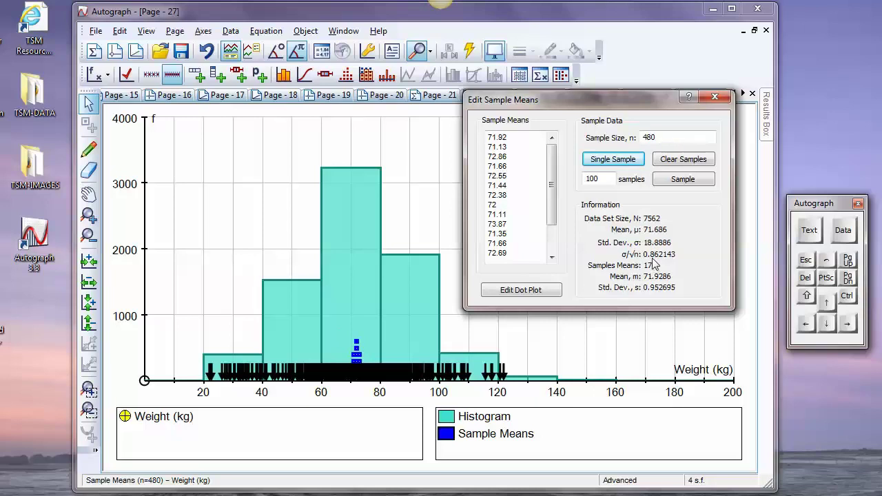
Add two batches of 100 samples, reaching 217 means, and move the dialog off the graph
{"action": "left_click", "coordinate": [673, 180]}
{"action": "left_click", "coordinate": [673, 181]}
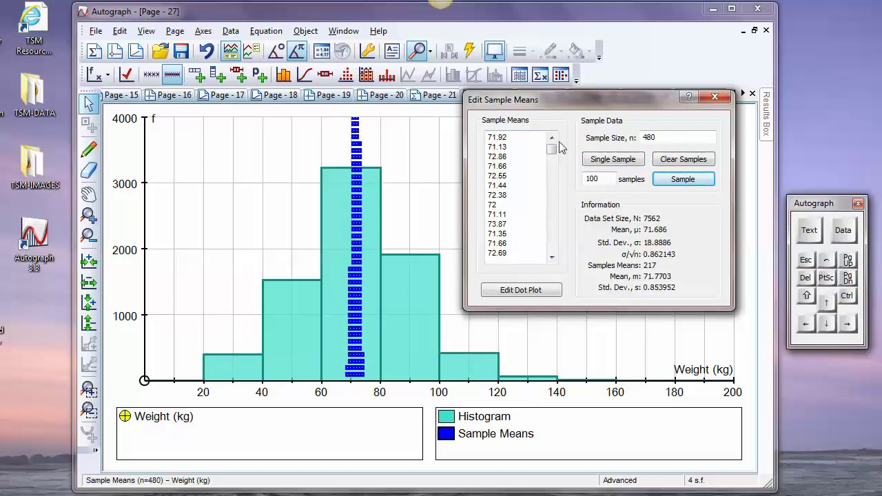
{"action": "left_click_drag", "start_coordinate": [564, 101], "coordinate": [592, 122]}
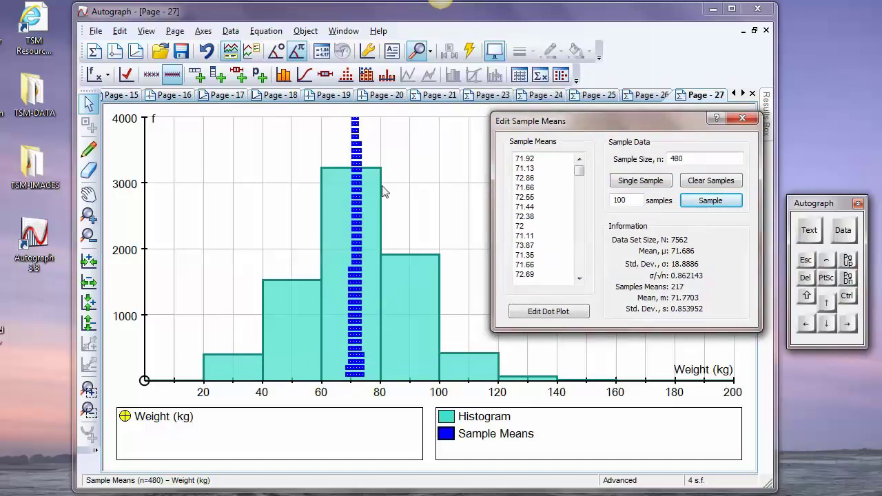